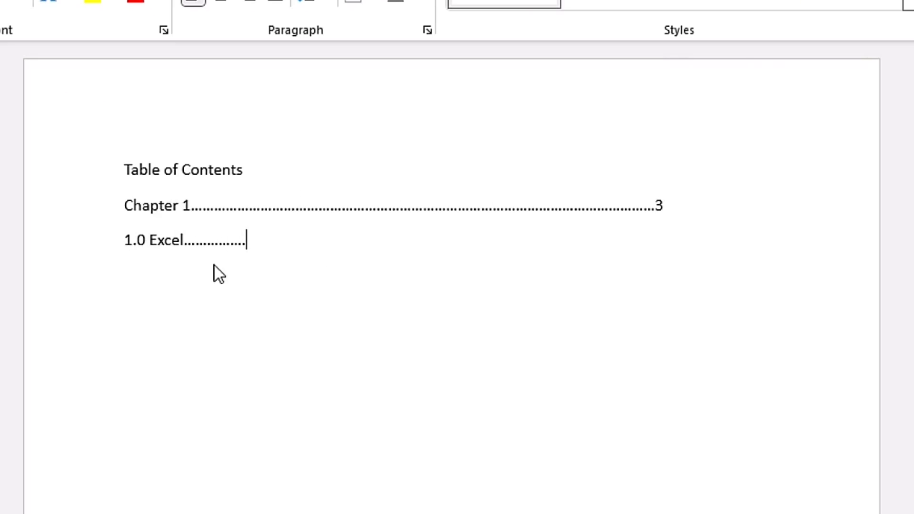
Fill the manual contents line for 1.0 Excel with dot leaders ending in page number 4.
type("....................................................................................................4")
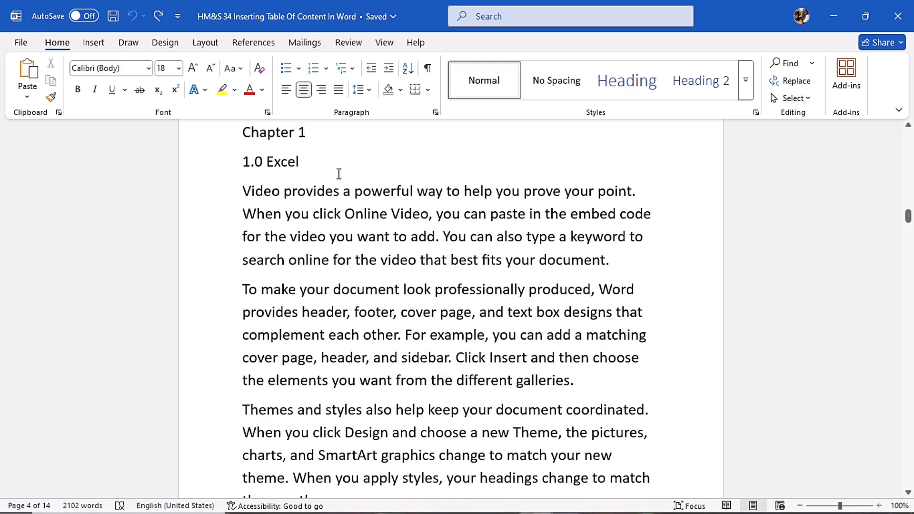
Insert an Automatic Table 1 table of contents after the 1.0 Excel line and dismiss the notice.
left_click(329, 167)
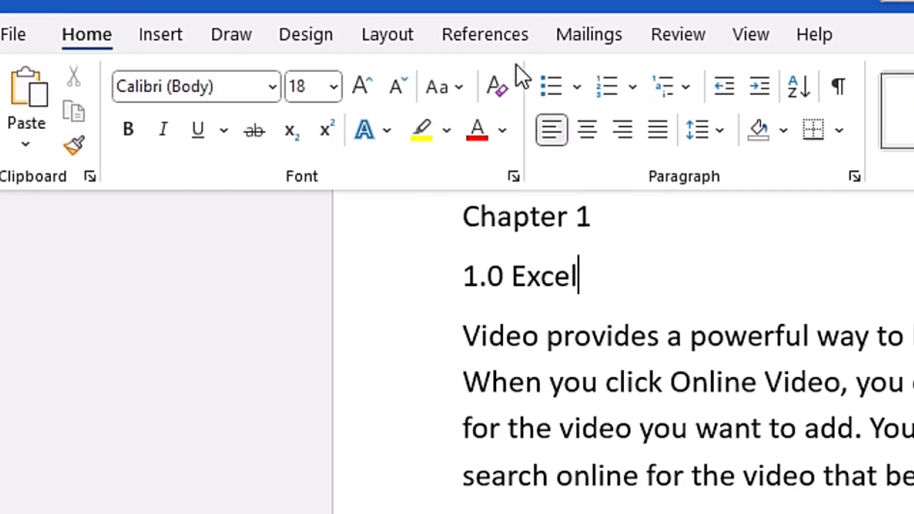
left_click(495, 45)
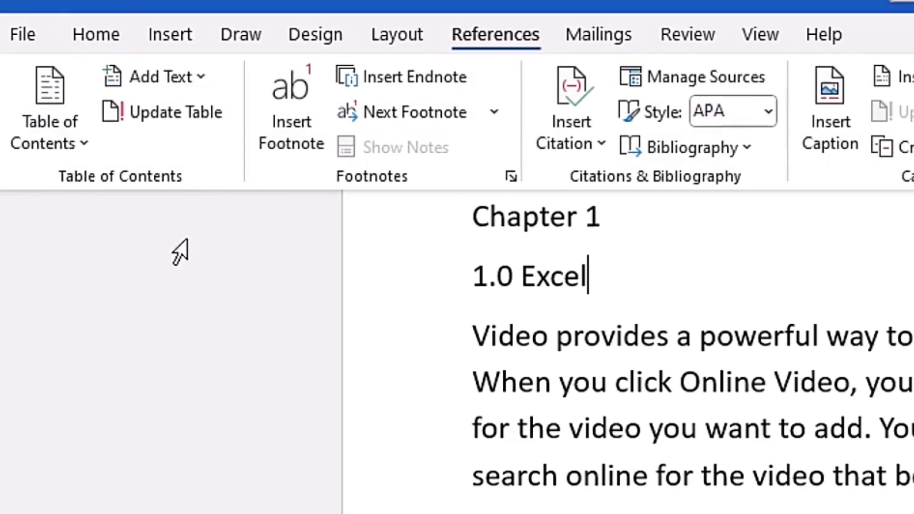
left_click(54, 141)
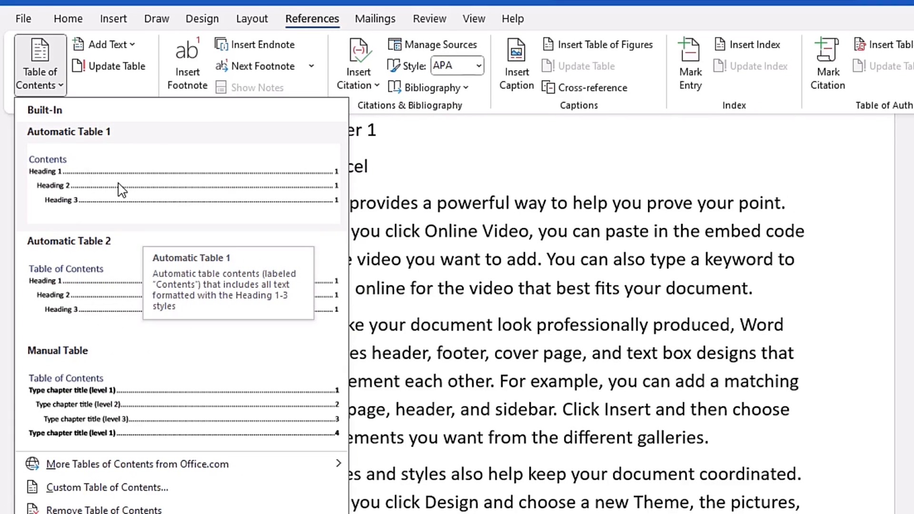
left_click(123, 190)
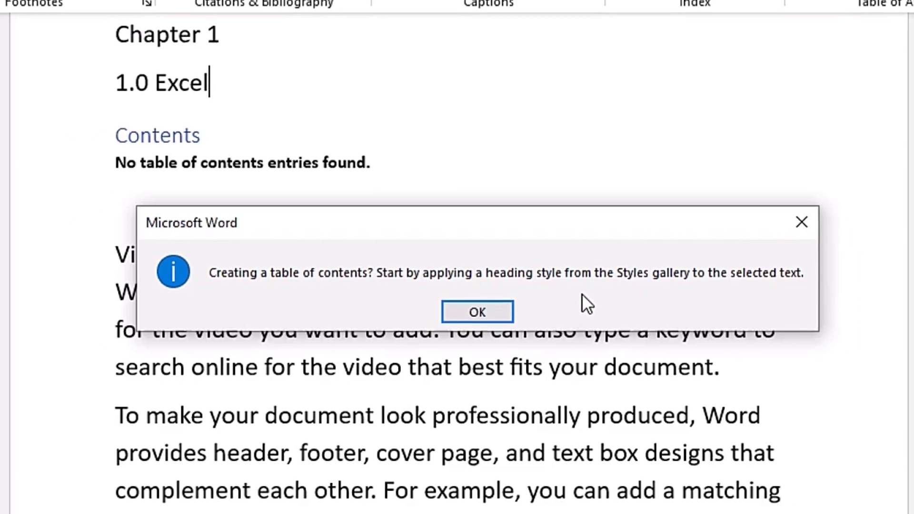
left_click(797, 223)
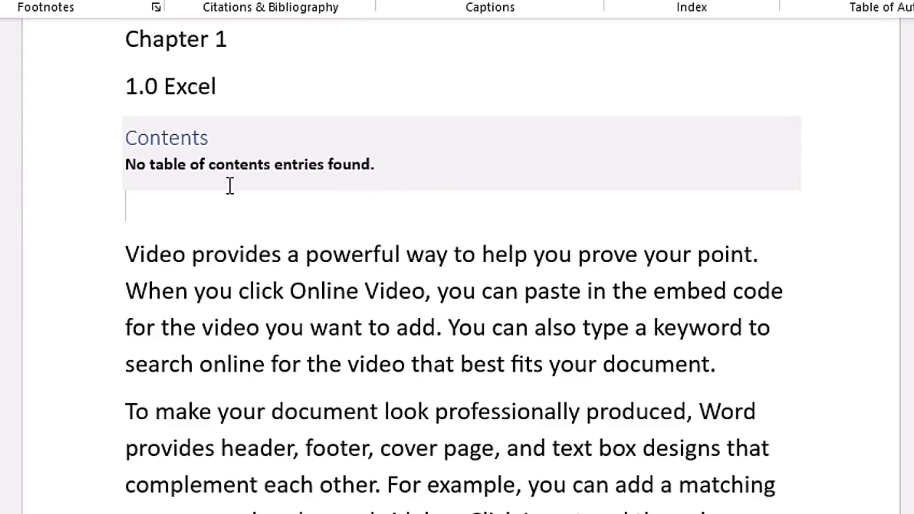
Remove the empty table of contents and delete the leftover blank line.
left_click(251, 146)
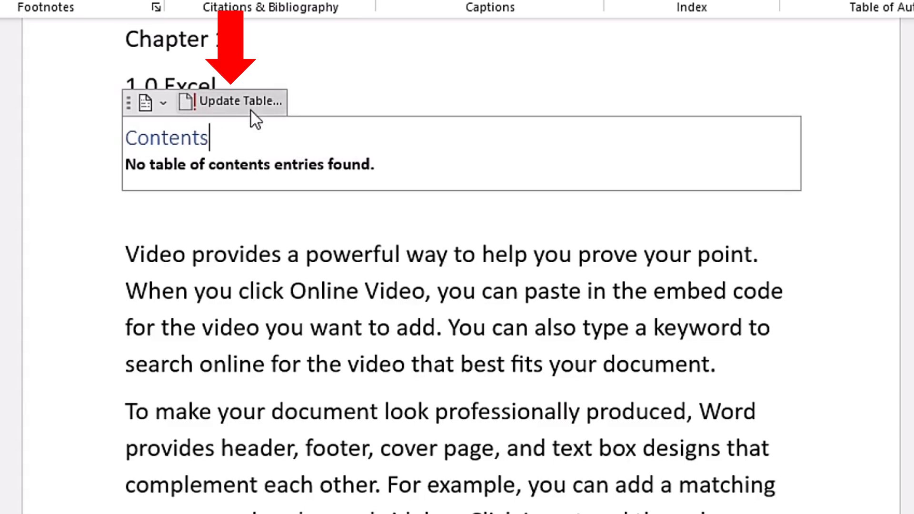
left_click(163, 101)
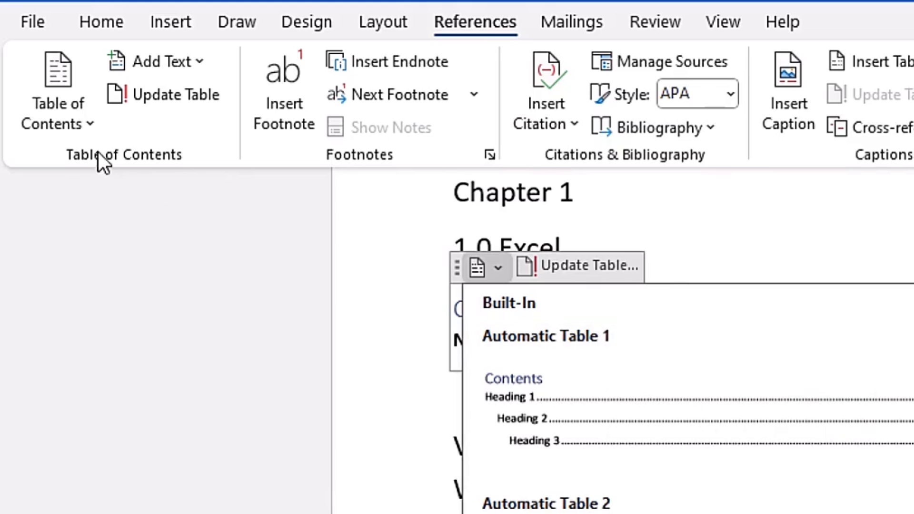
left_click(90, 128)
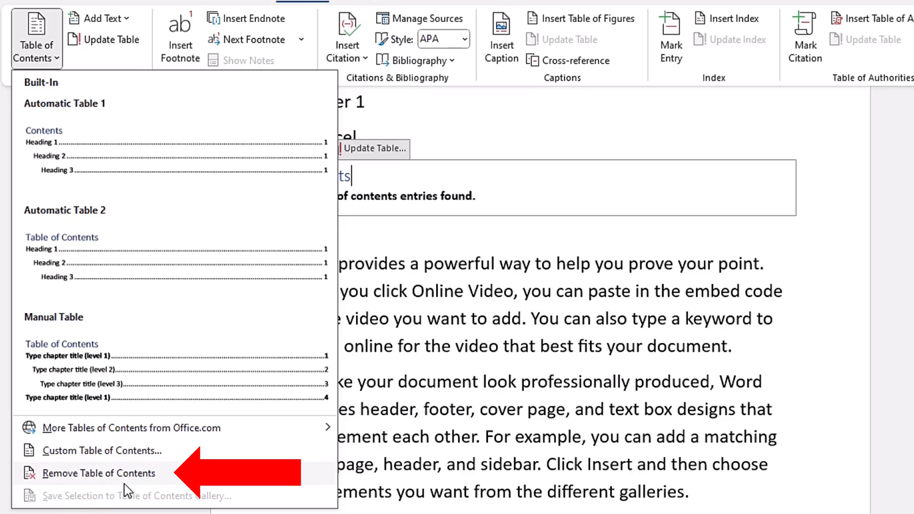
left_click(119, 476)
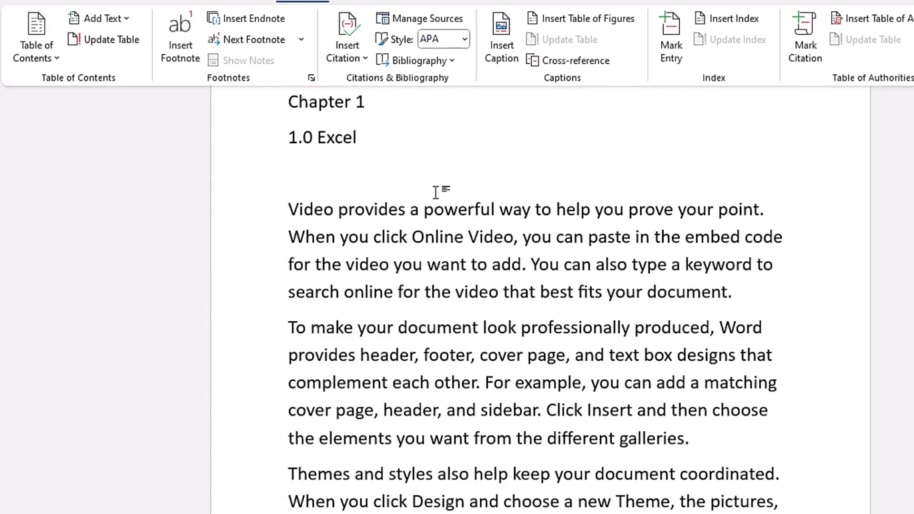
key("BackSpace")
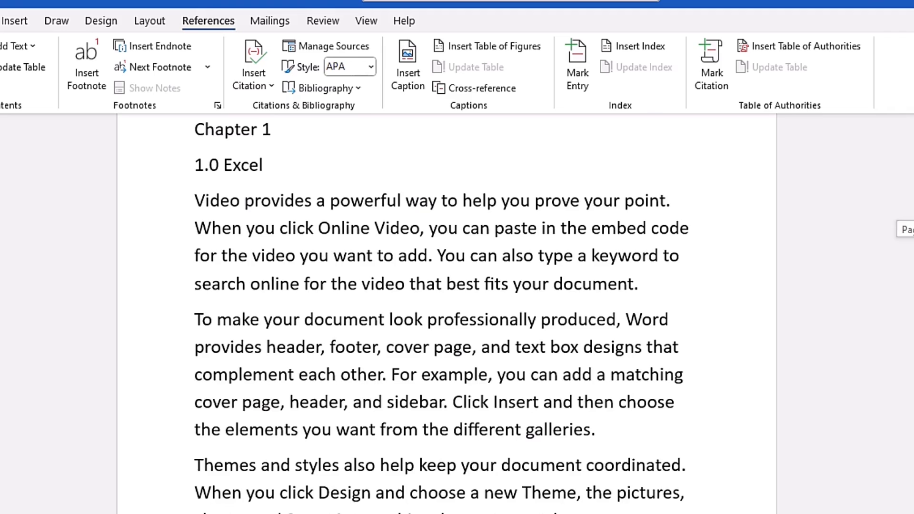
Review the heading and other styles available in the styles gallery.
scroll(437, 294, "up", 15)
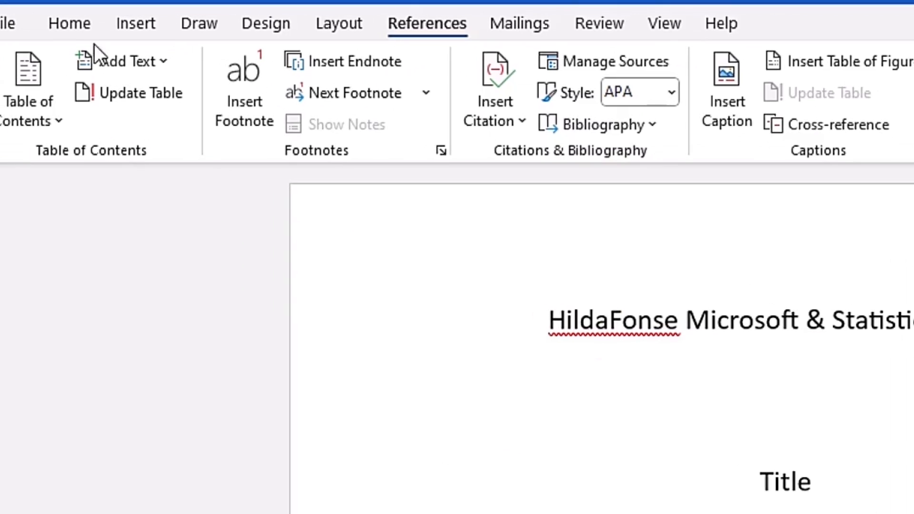
left_click(105, 27)
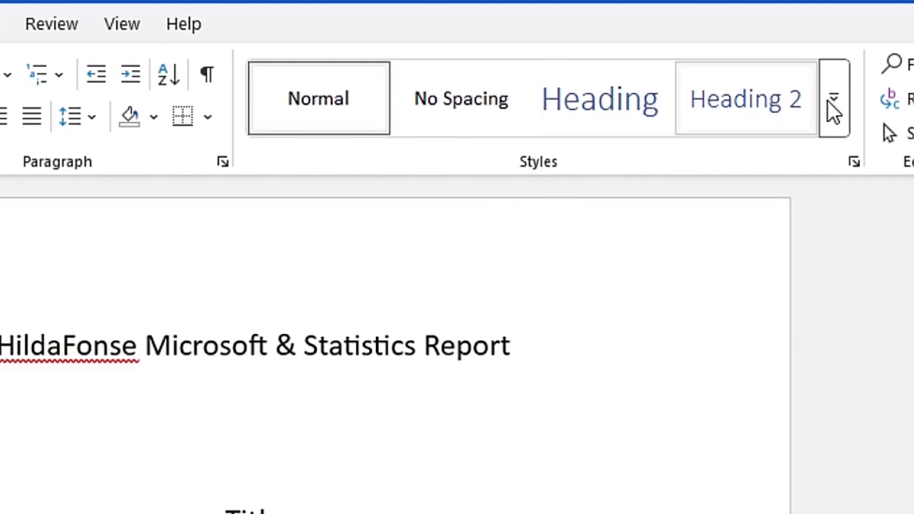
left_click(836, 119)
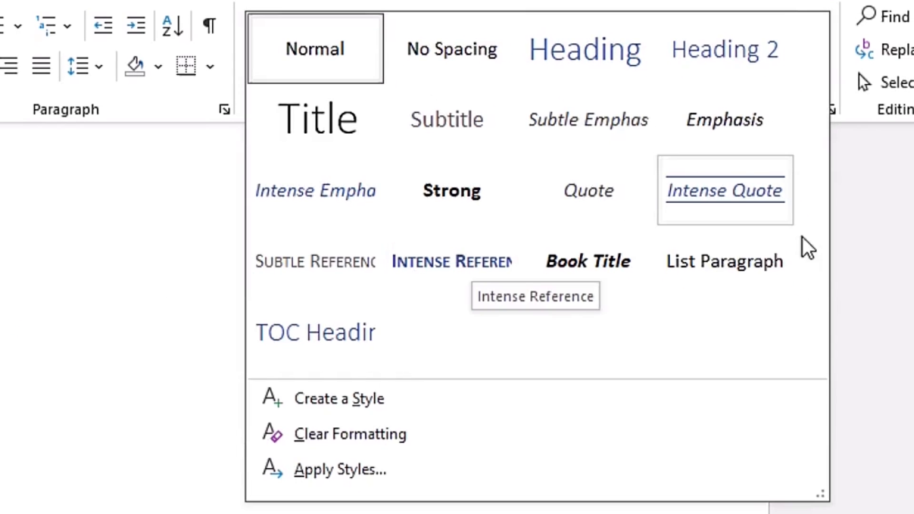
left_click(911, 211)
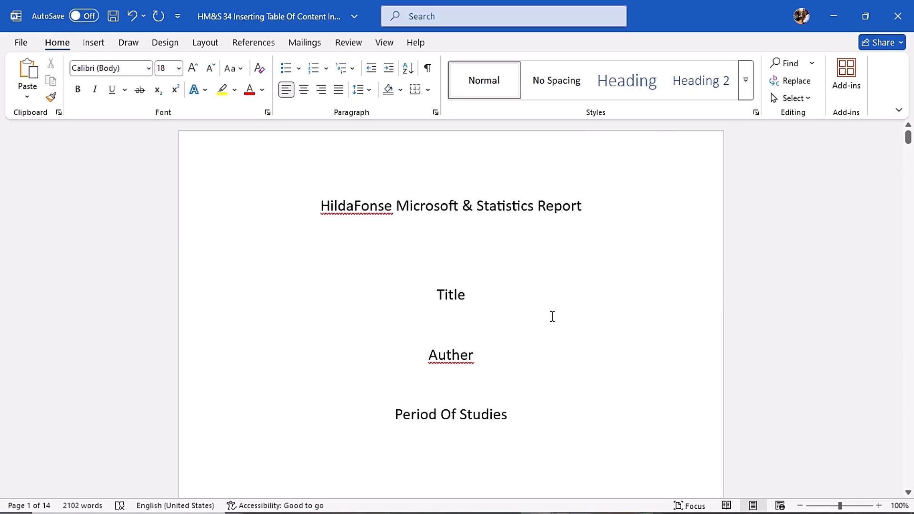
left_click_drag(908, 138, 910, 213)
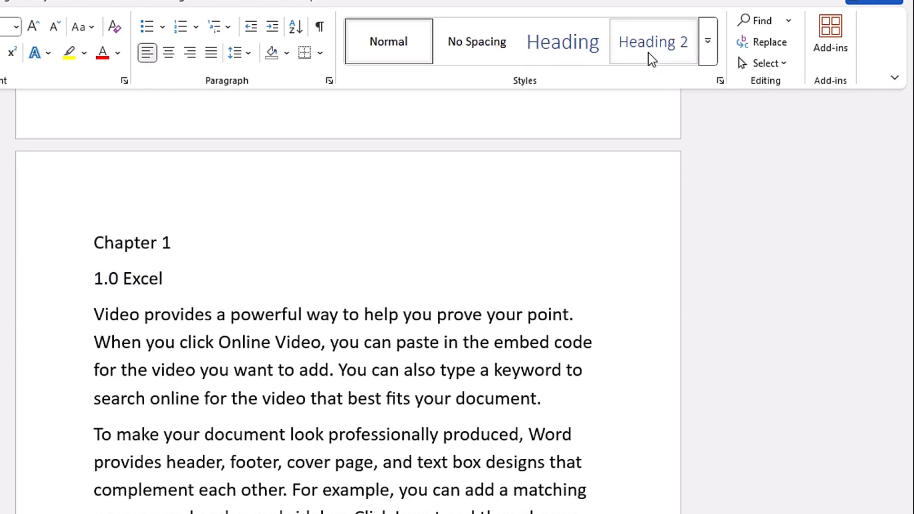
left_click(708, 43)
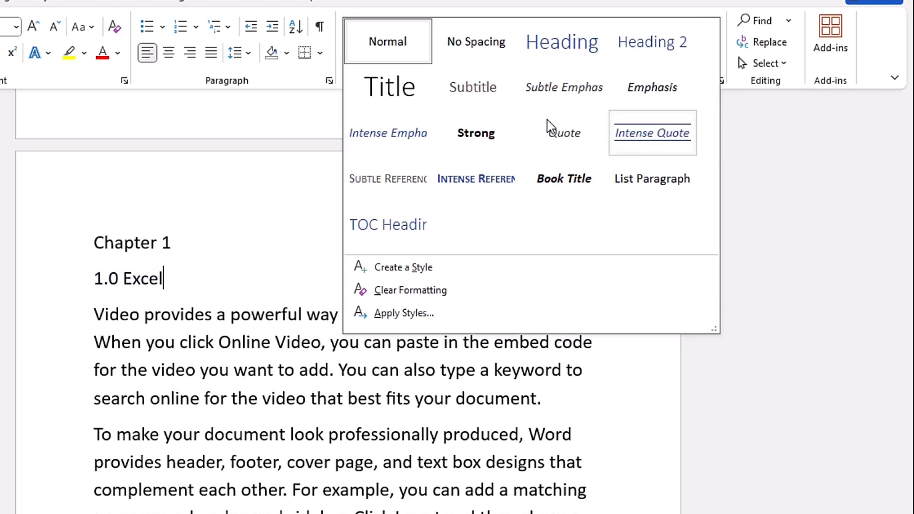
left_click(776, 167)
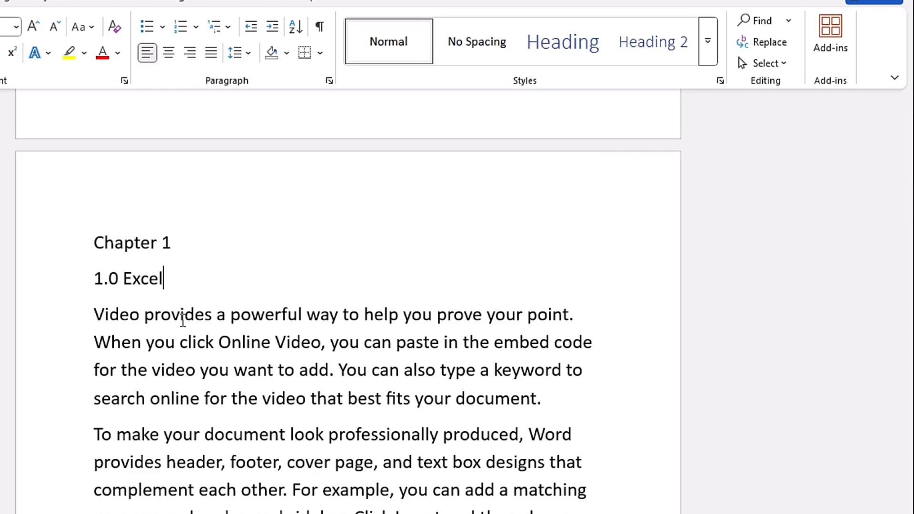
Scroll through the document to review the chapter, section and subsection heading levels.
left_click_drag(906, 203, 908, 234)
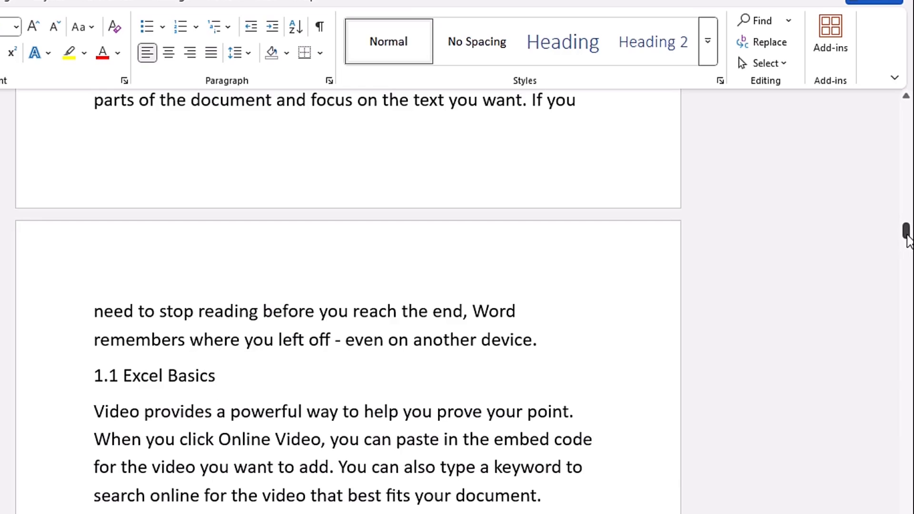
left_click_drag(908, 238, 907, 251)
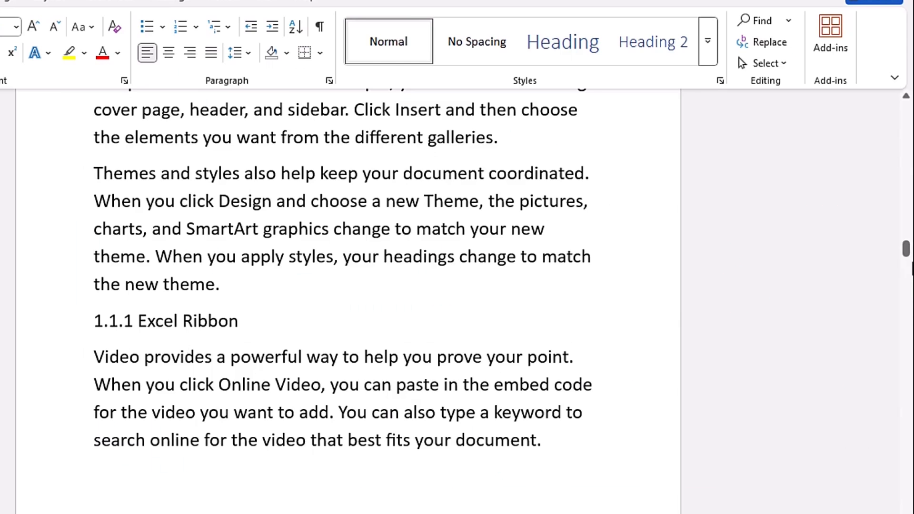
left_click_drag(906, 249, 913, 144)
Select the Acknowledgement title to format it as a heading.
left_click(277, 178)
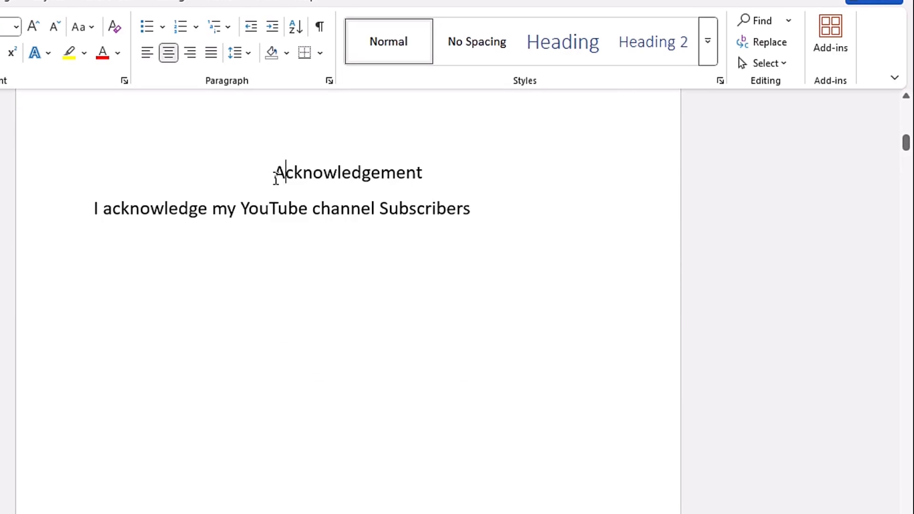
left_click_drag(275, 174, 455, 179)
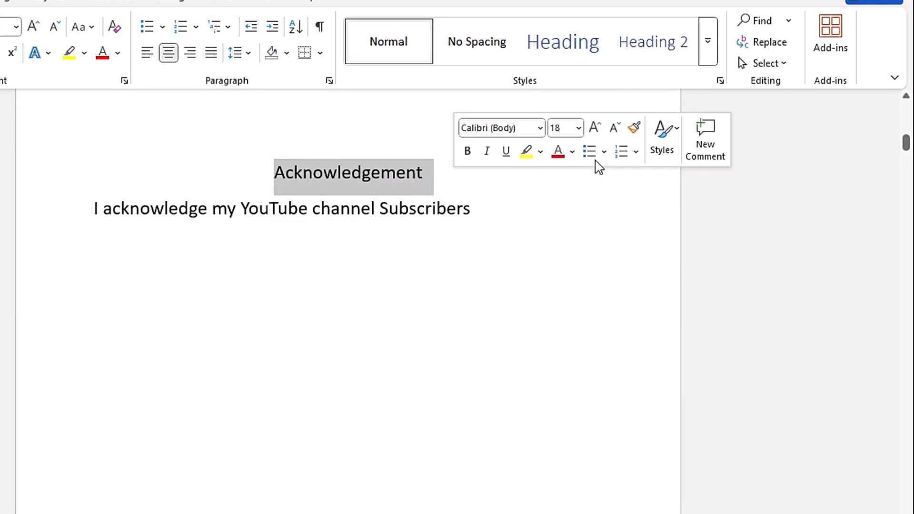
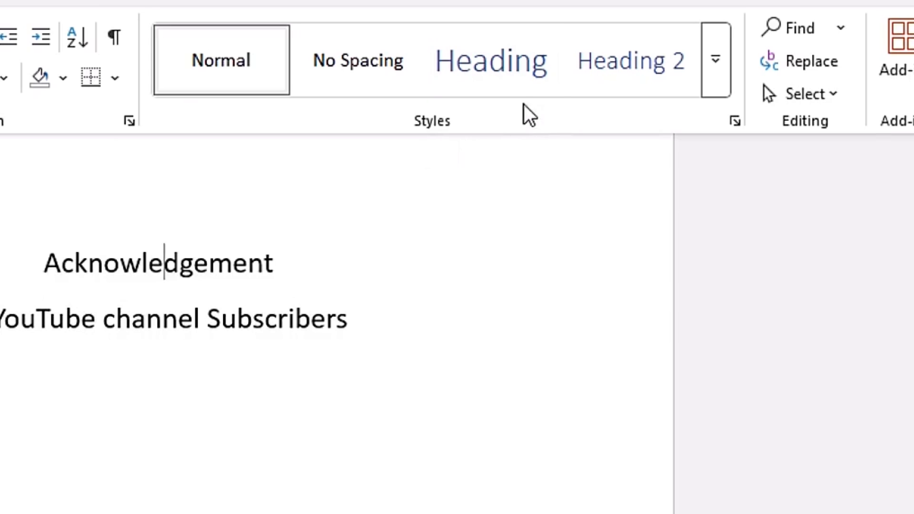
Modify the Heading 1 style to use the Calibri (Body) font and Black, Text 1 font colour.
right_click(505, 55)
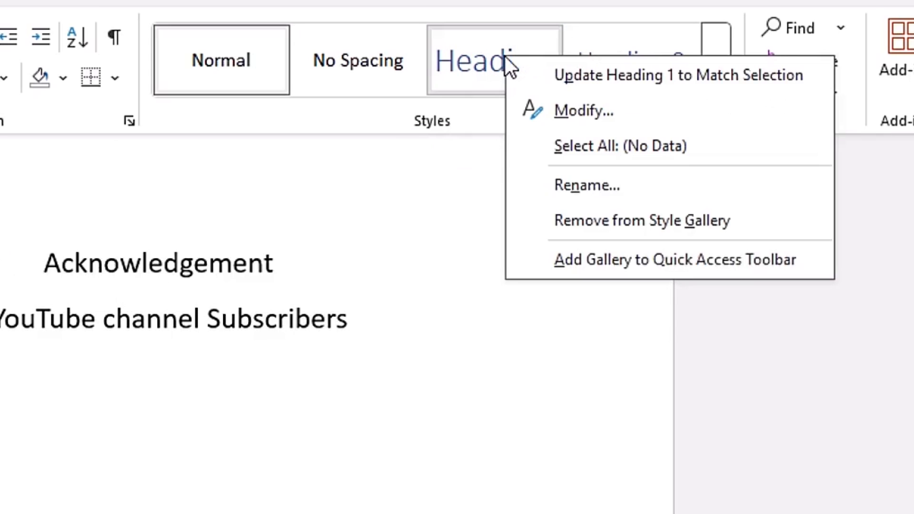
left_click(591, 114)
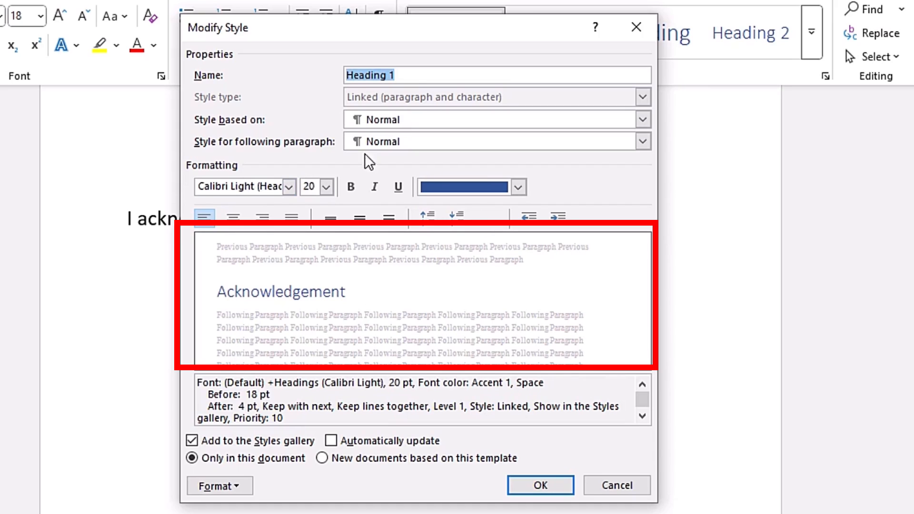
left_click(289, 188)
left_click(289, 187)
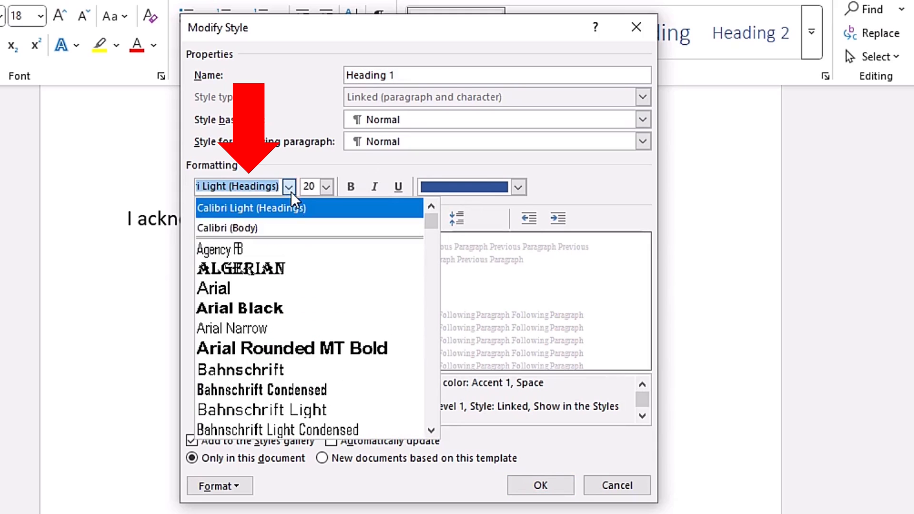
left_click(266, 230)
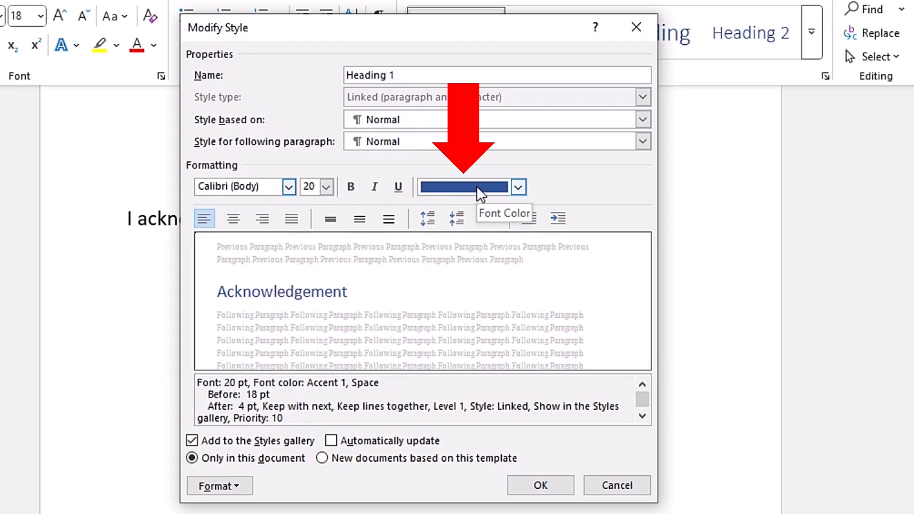
left_click(519, 187)
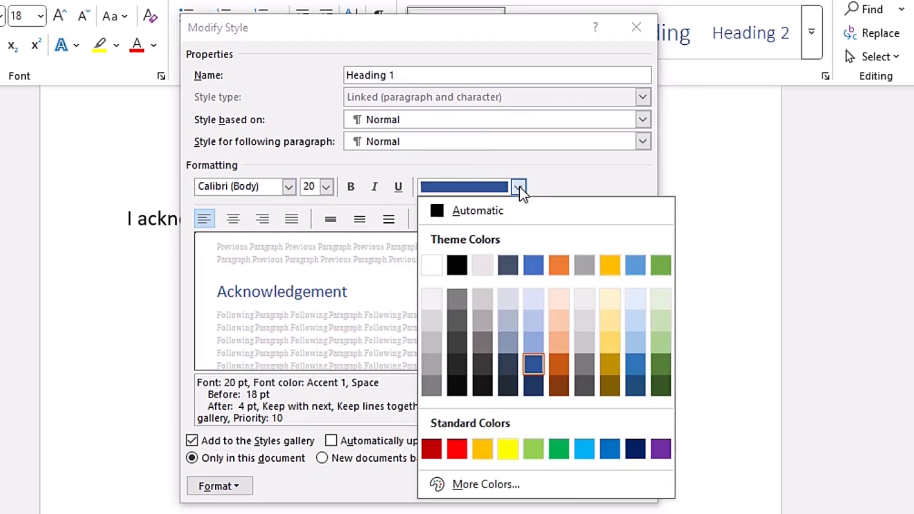
left_click(478, 210)
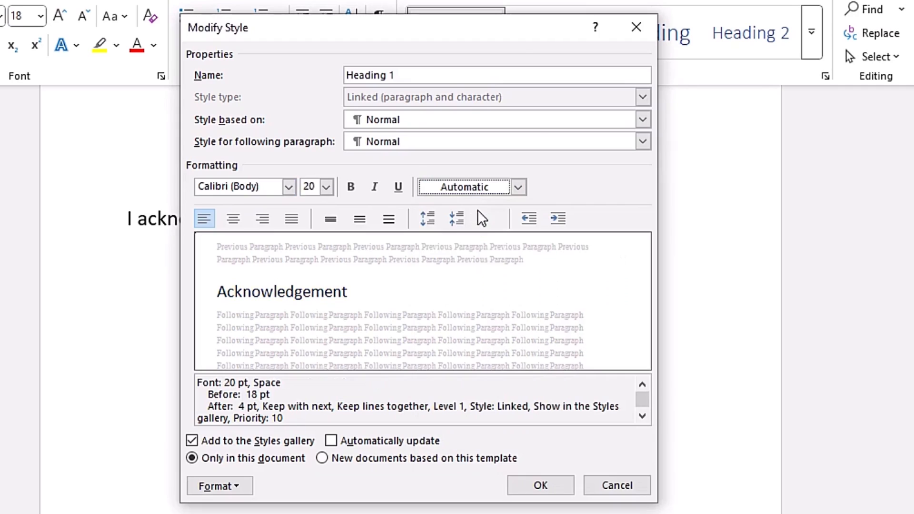
left_click(519, 187)
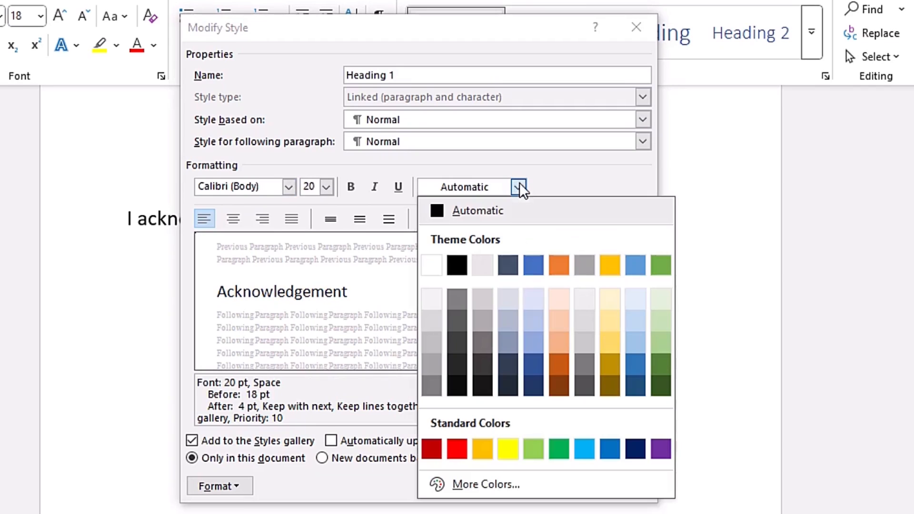
left_click(456, 266)
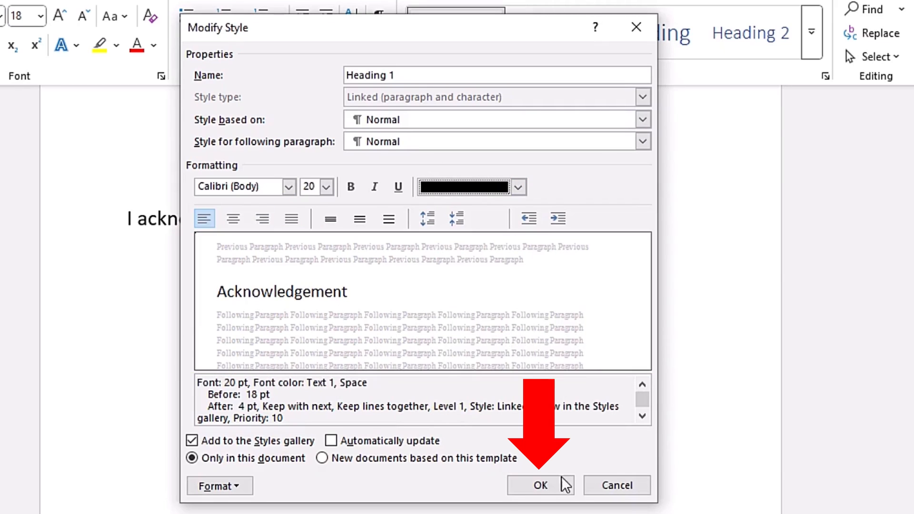
left_click(540, 487)
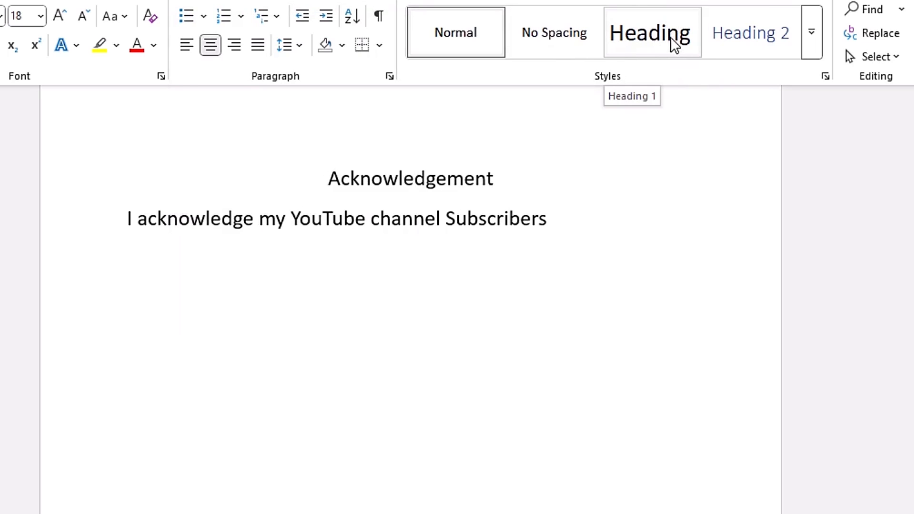
Modify the Heading 2 style to use the Calibri (Body) font and Black, Text 1 font colour.
right_click(738, 34)
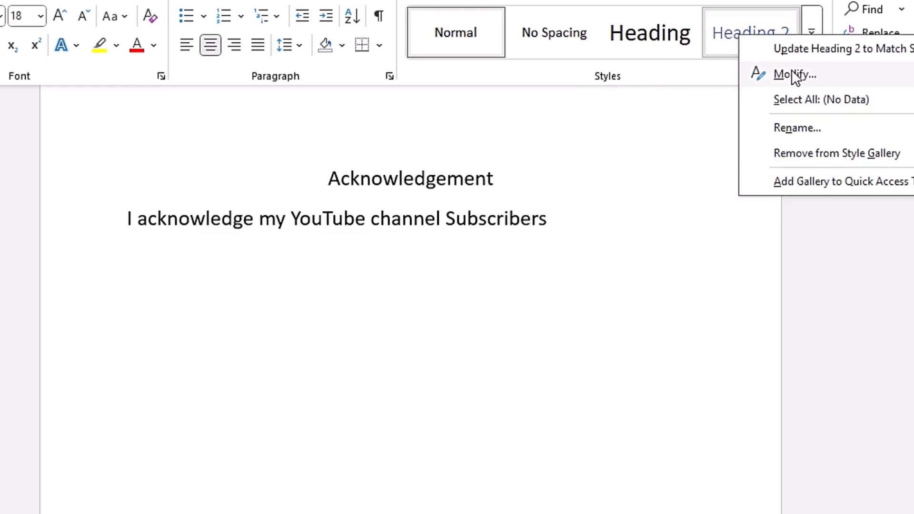
left_click(791, 75)
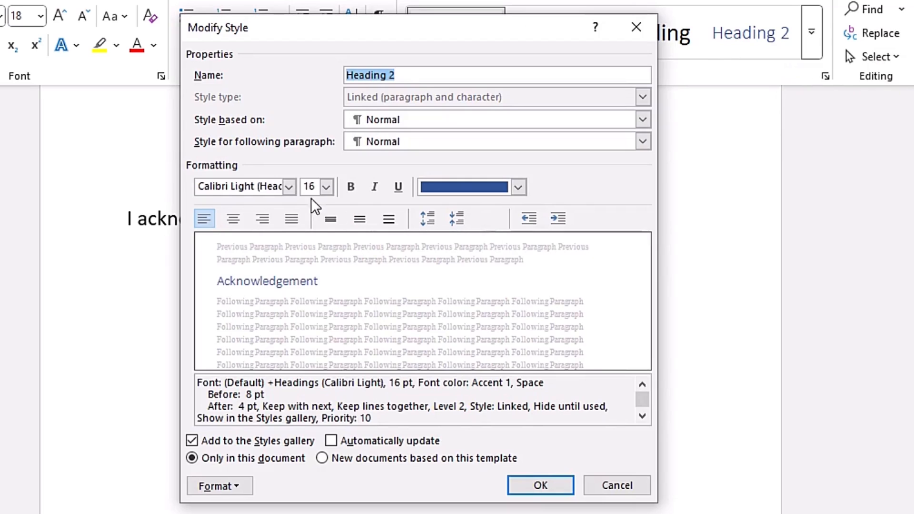
left_click(290, 186)
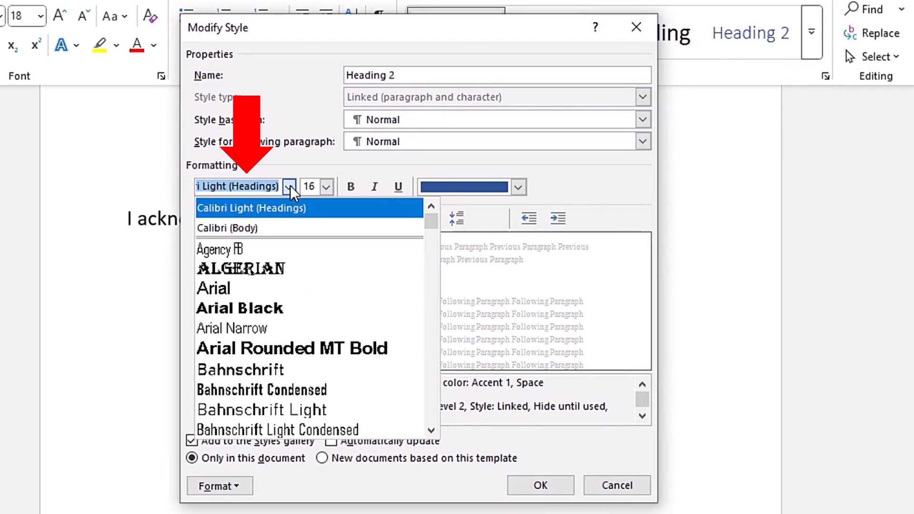
left_click(265, 229)
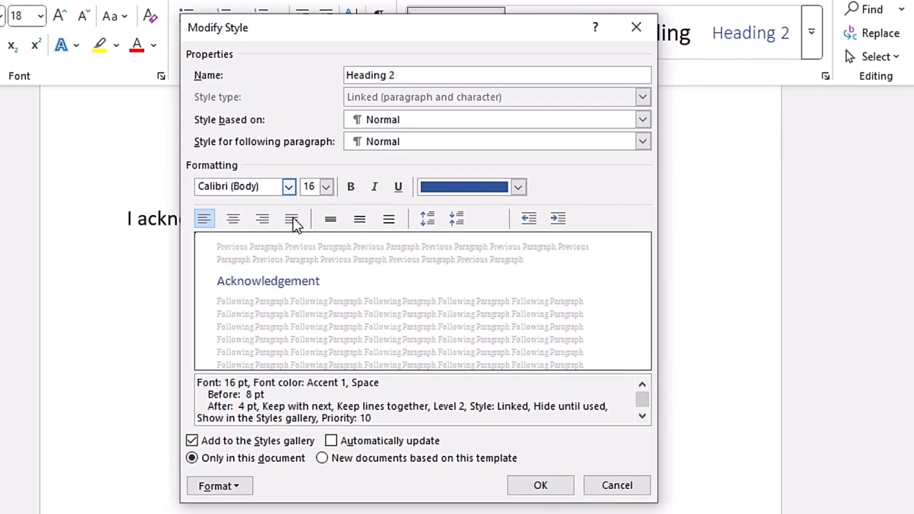
left_click(517, 186)
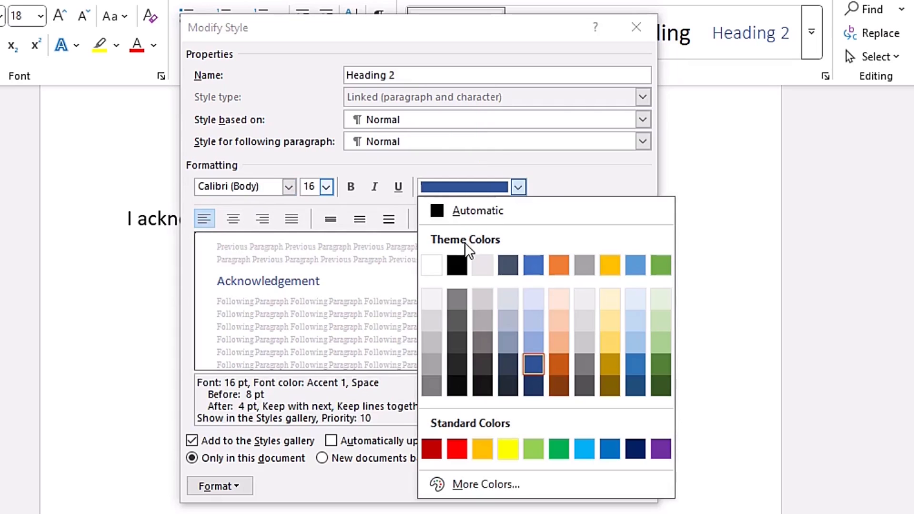
left_click(461, 266)
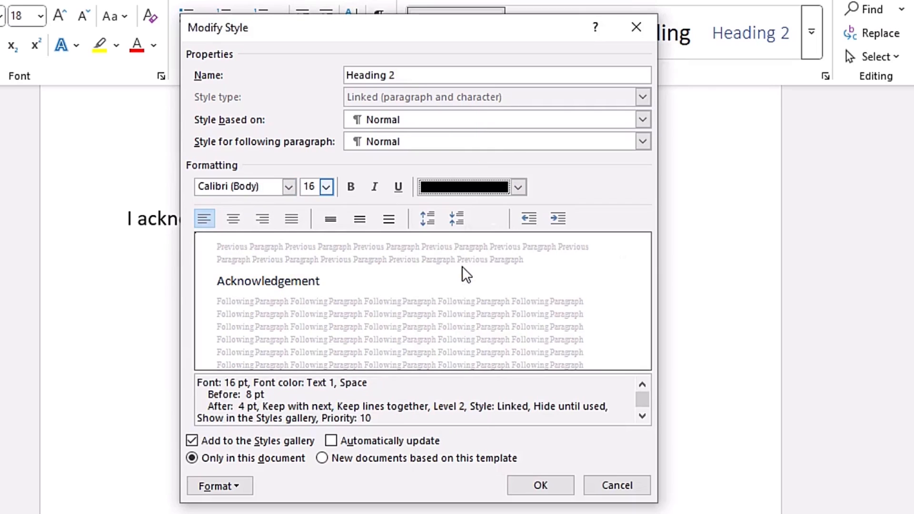
left_click(542, 486)
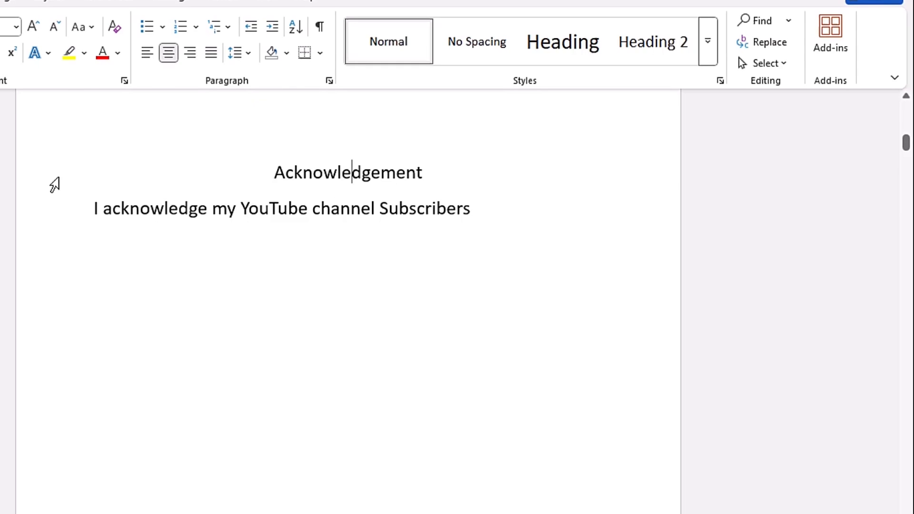
Apply the Heading 1 style to the Acknowledgement and Dedication titles.
left_click(55, 182)
left_click(564, 44)
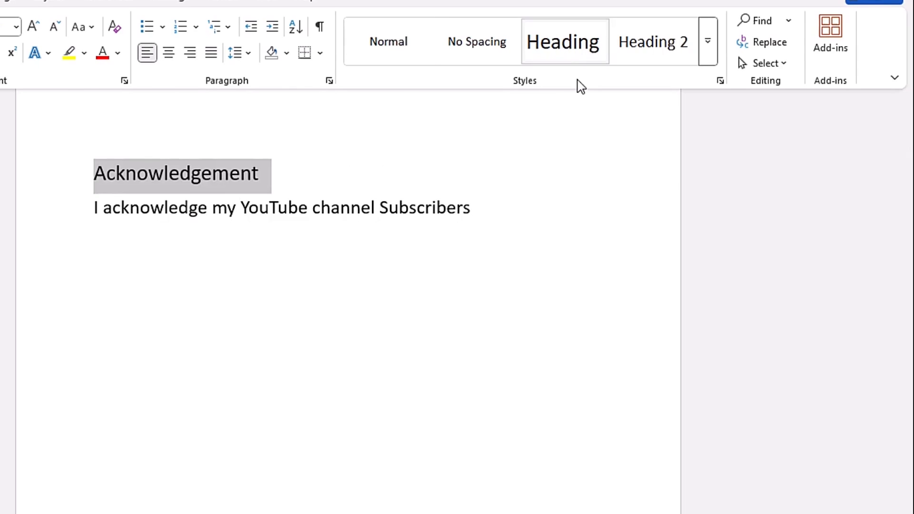
left_click_drag(906, 143, 910, 178)
triple_click(488, 399)
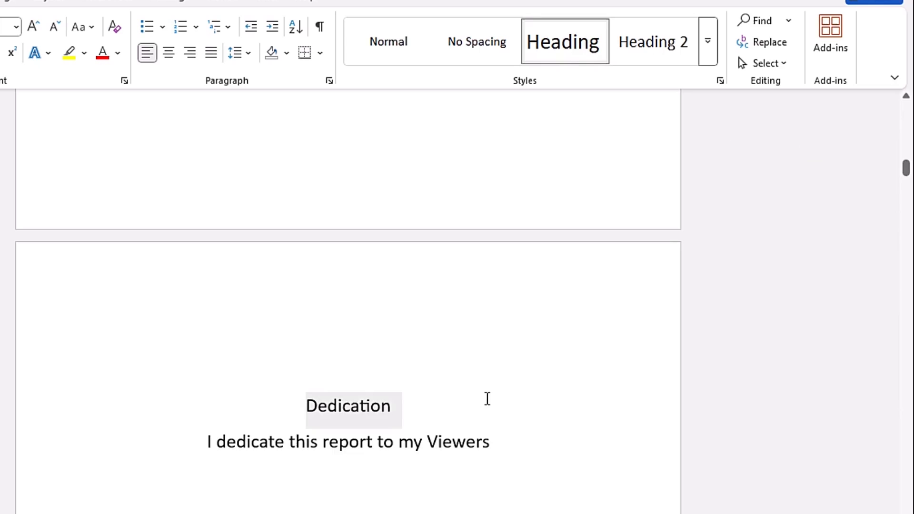
left_click(566, 48)
Apply the Heading 1 style to the Chapter 1 and 1.0 Excel titles.
left_click_drag(906, 172, 910, 208)
left_click(46, 167)
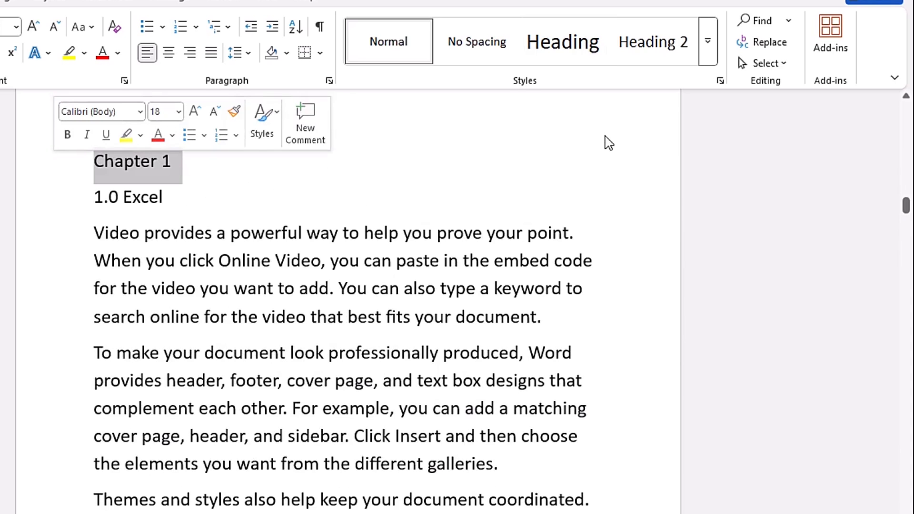
left_click(565, 47)
left_click(51, 205)
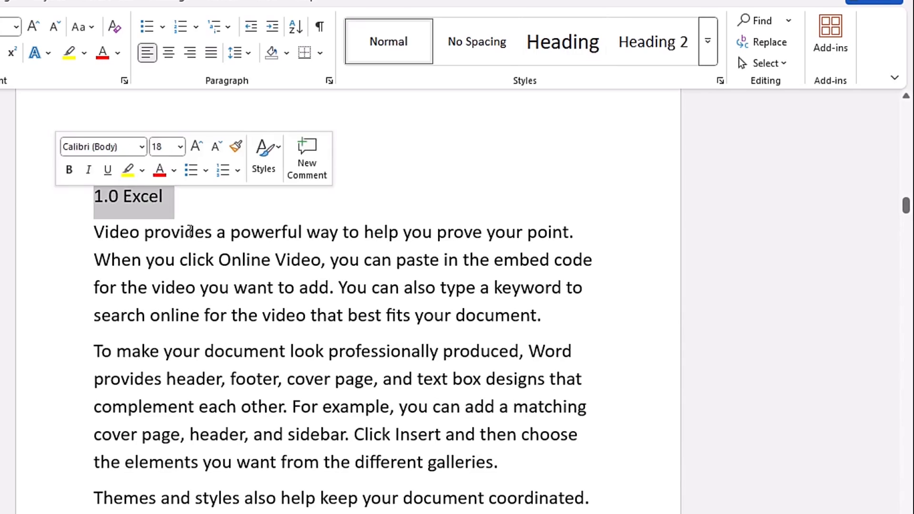
left_click(564, 53)
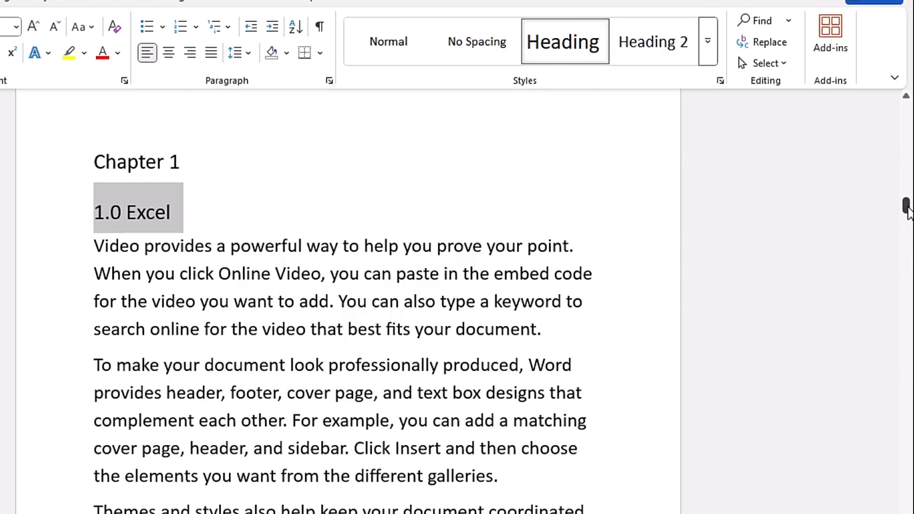
Apply the Heading 2 style to the 1.1 Excel Basics section title.
left_click_drag(907, 206, 908, 223)
left_click_drag(910, 226, 909, 241)
left_click(53, 267)
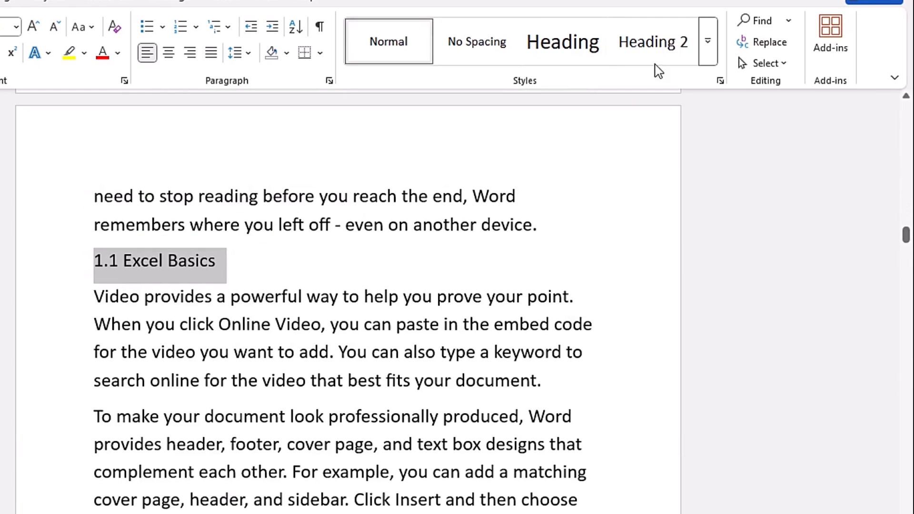
left_click(658, 50)
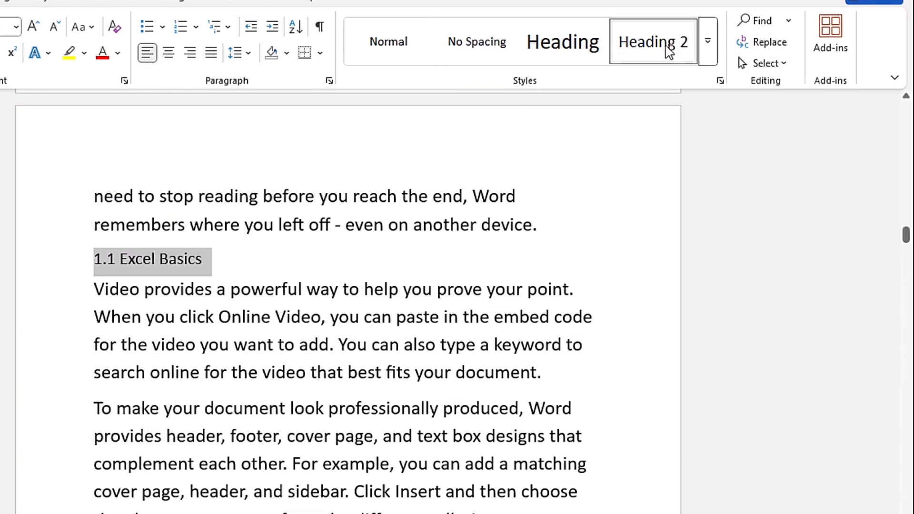
Modify the Heading 3 style to use Black, Text 1 font colour.
left_click(713, 48)
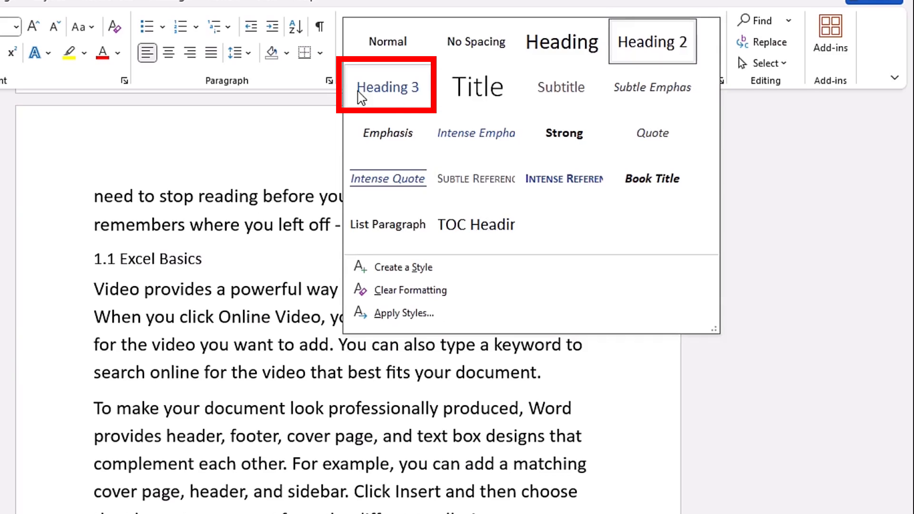
right_click(393, 93)
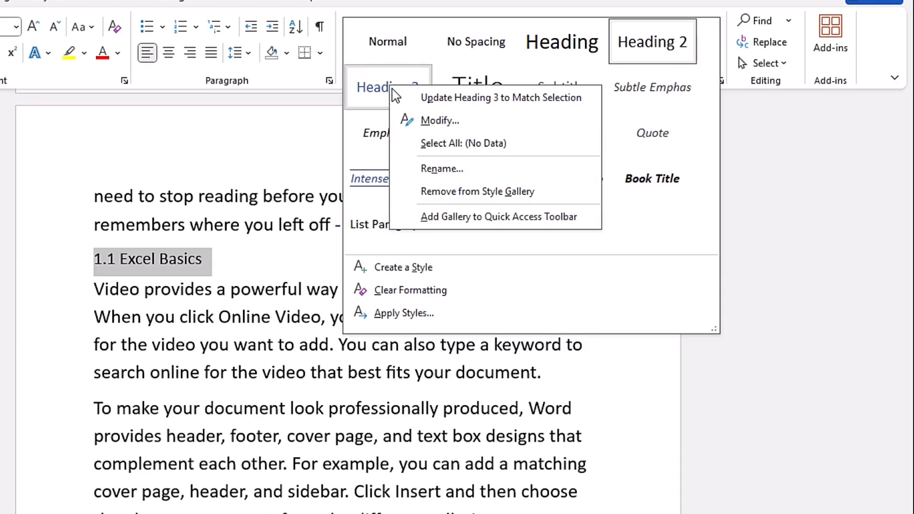
left_click(443, 121)
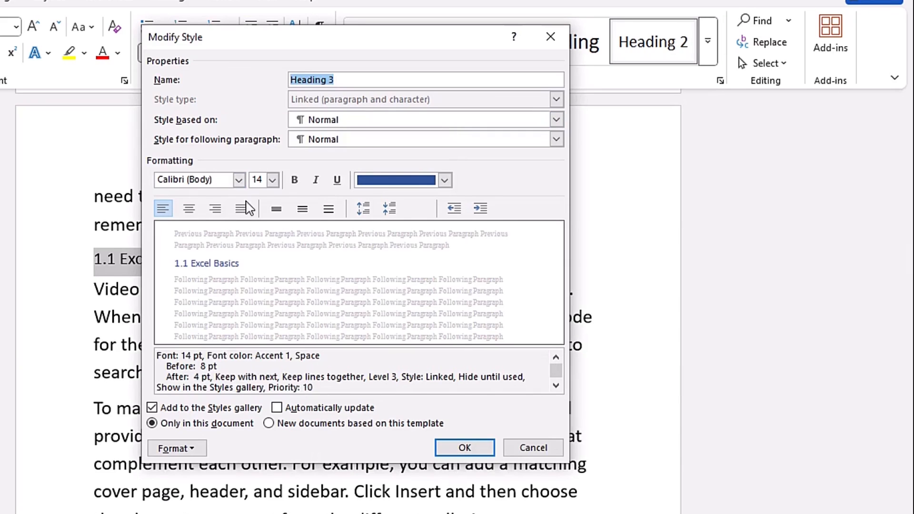
left_click(445, 180)
left_click(388, 249)
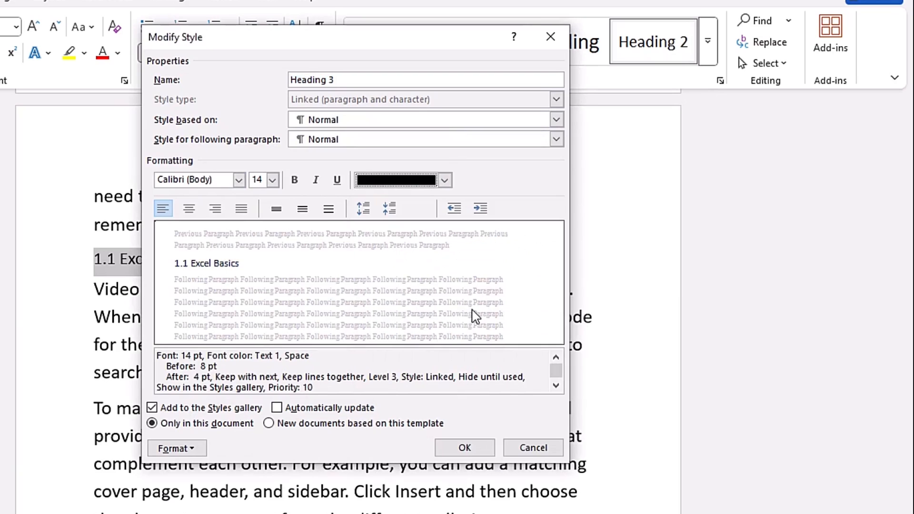
left_click(466, 448)
Apply the Heading 3 style to the 1.1.1 Excel Ribbon and 1.1.2 Rows and Columns subsection titles.
left_click_drag(907, 235, 913, 251)
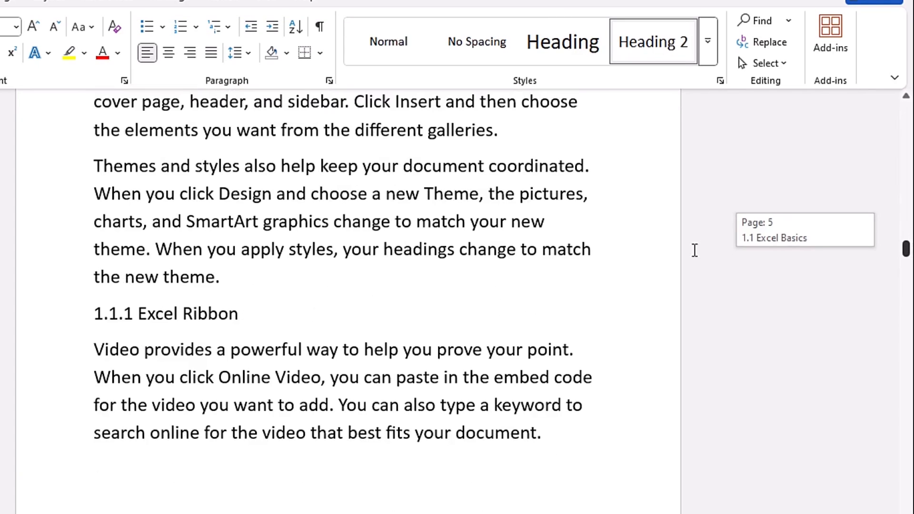
left_click(57, 316)
left_click(710, 44)
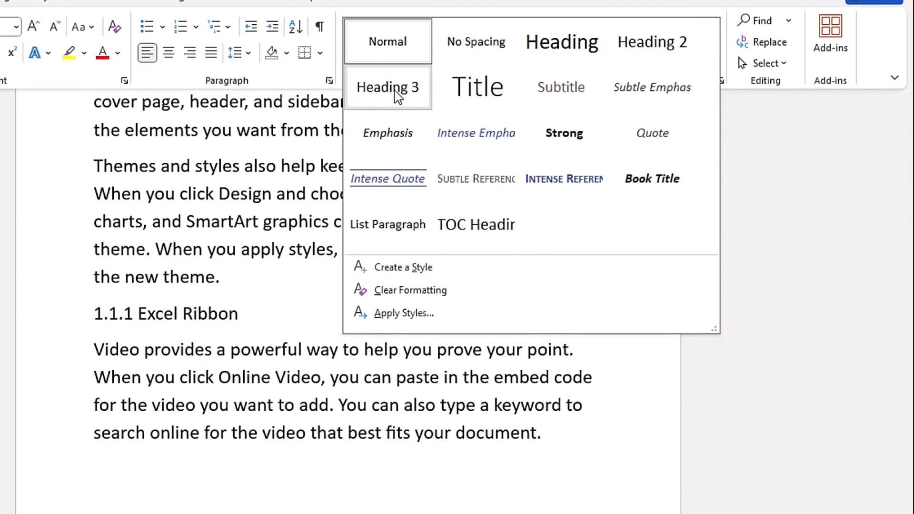
left_click(399, 96)
left_click_drag(907, 254, 909, 281)
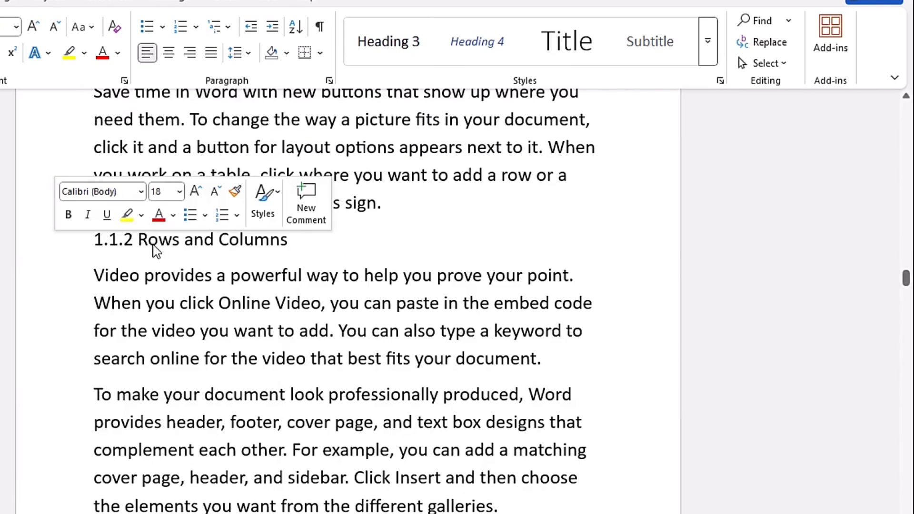
triple_click(152, 244)
left_click(708, 43)
left_click(398, 96)
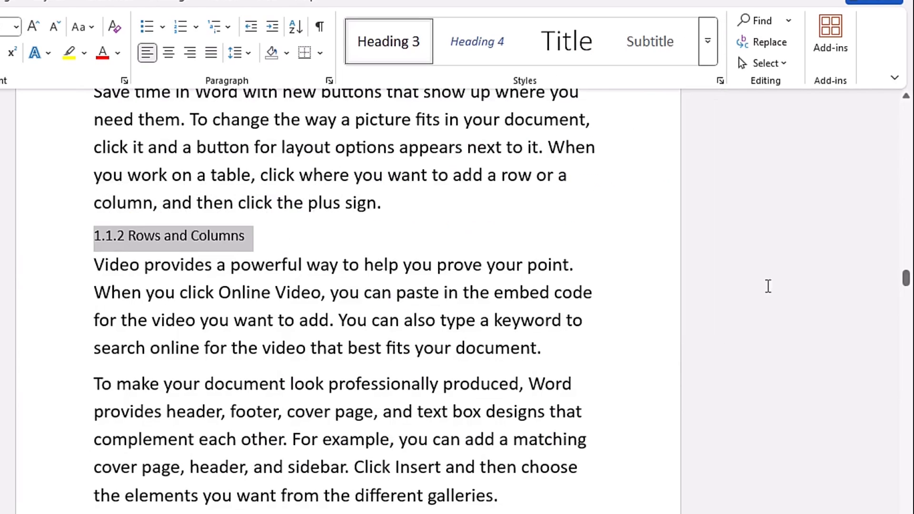
Apply the Heading 2 style to the 1.2 Pivot Table and 1.3 Power Query section titles.
scroll(31, 313, "down", 5)
left_click(72, 329)
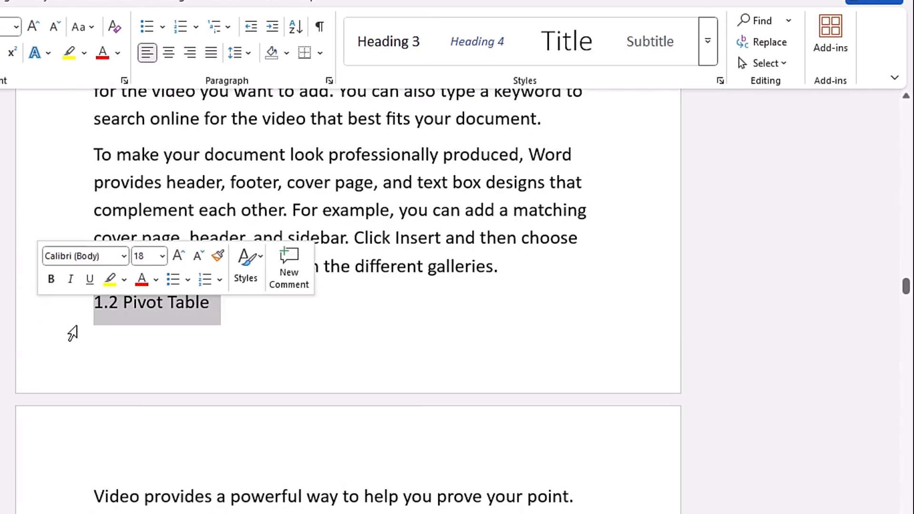
left_click(709, 47)
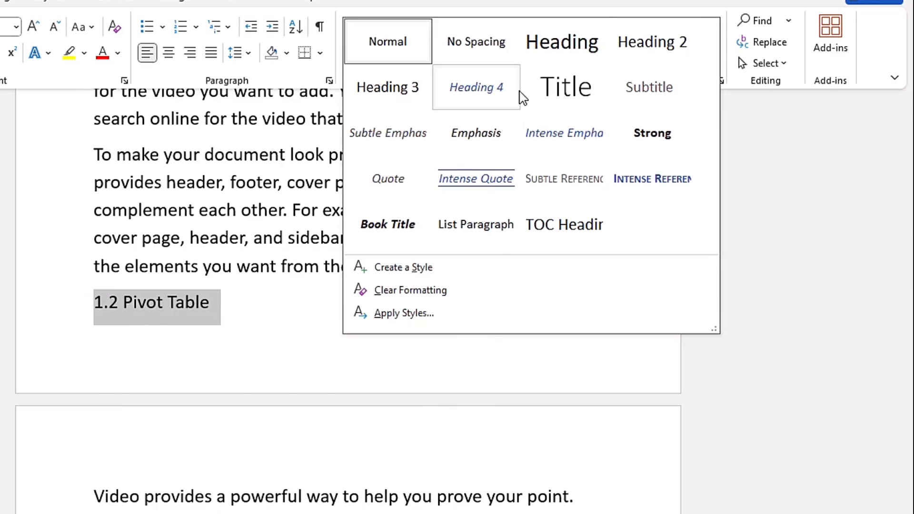
left_click(653, 47)
scroll(56, 374, "down", 5)
left_click(57, 368)
left_click(655, 49)
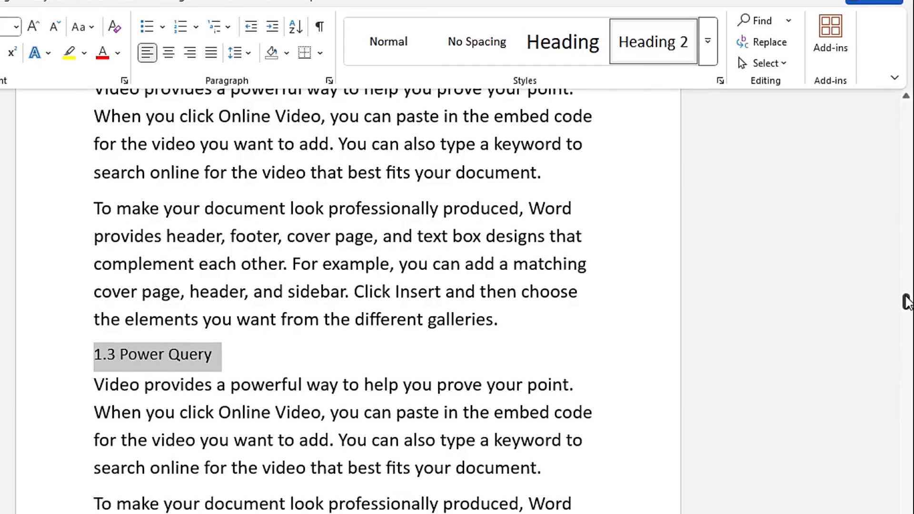
left_click_drag(907, 303, 904, 330)
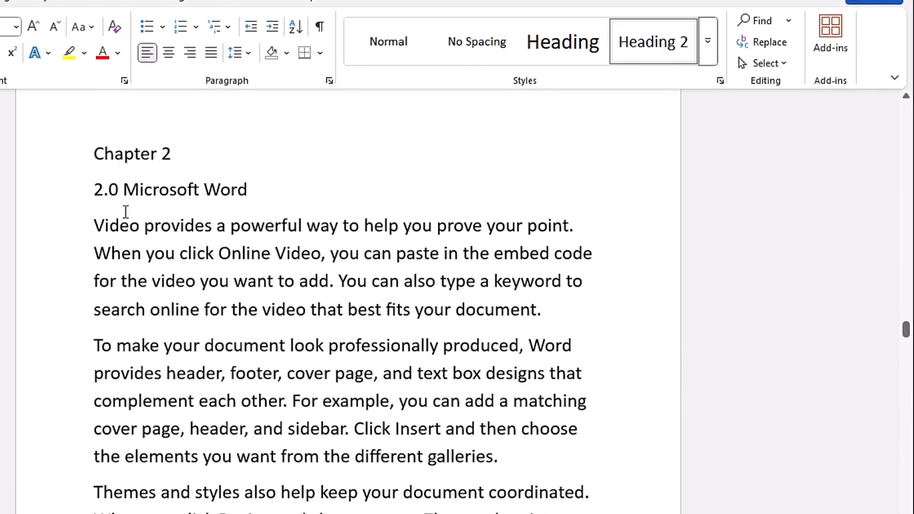
Apply the Heading 1 style to the Chapter 2 and 2.0 Microsoft Word titles.
left_click(39, 161)
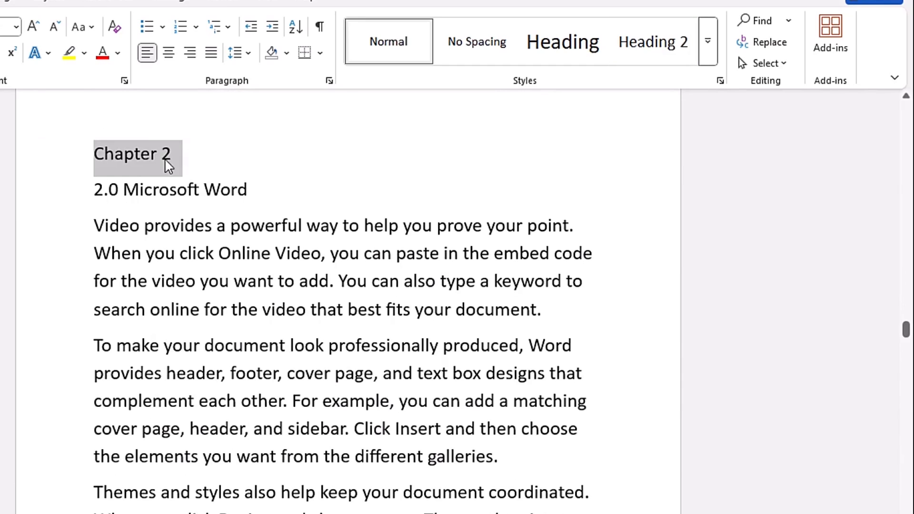
left_click(570, 47)
left_click(53, 193)
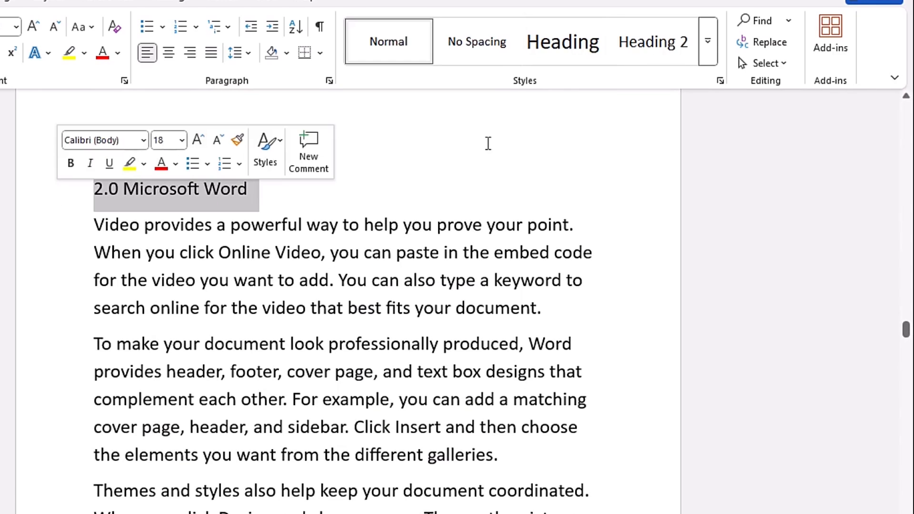
left_click(563, 42)
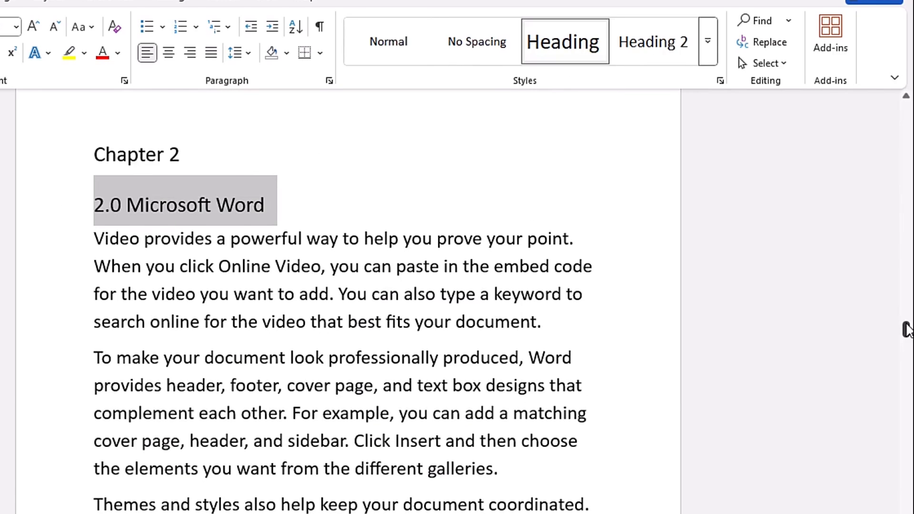
Apply the Heading 2 style to the 2.1 Word Basics section title.
scroll(285, 286, "down", 10)
left_click(49, 282)
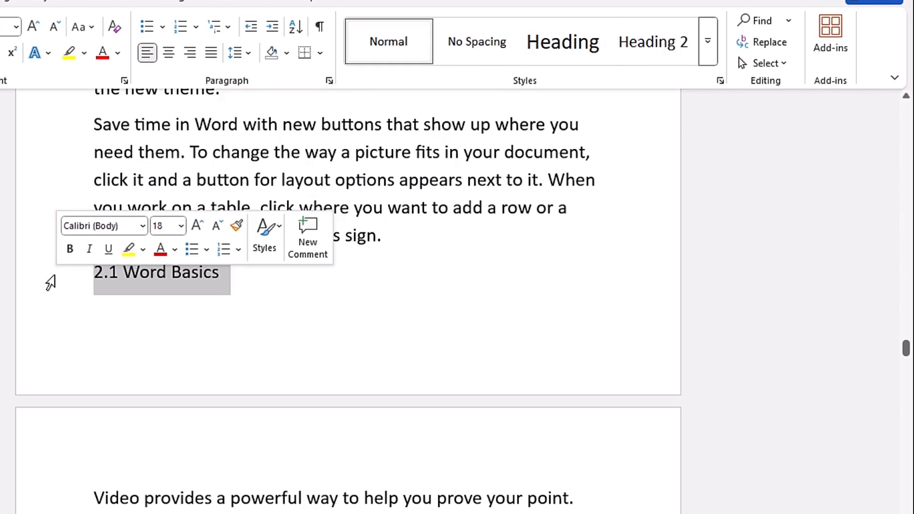
left_click(643, 45)
Apply the Heading 1 style to the Conclusion and Apendix titles at the end of the report.
left_click_drag(906, 349, 906, 361)
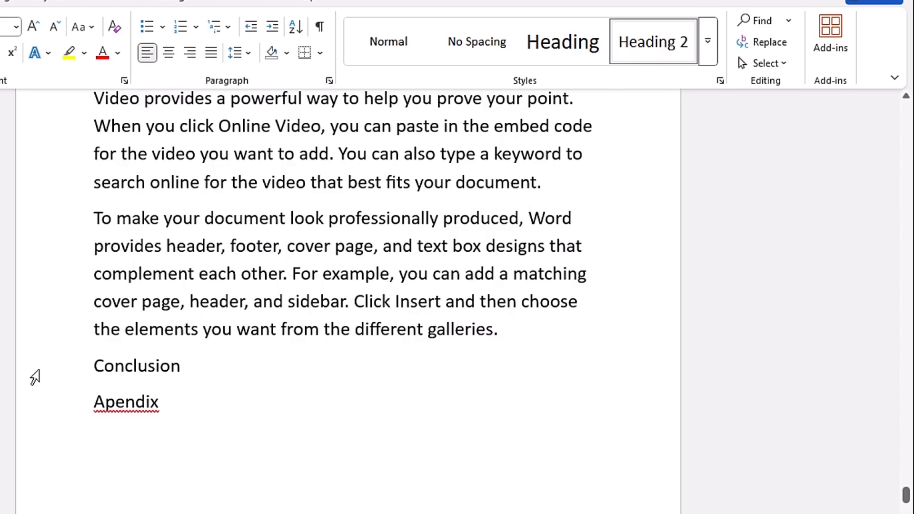
left_click(30, 370)
left_click(563, 41)
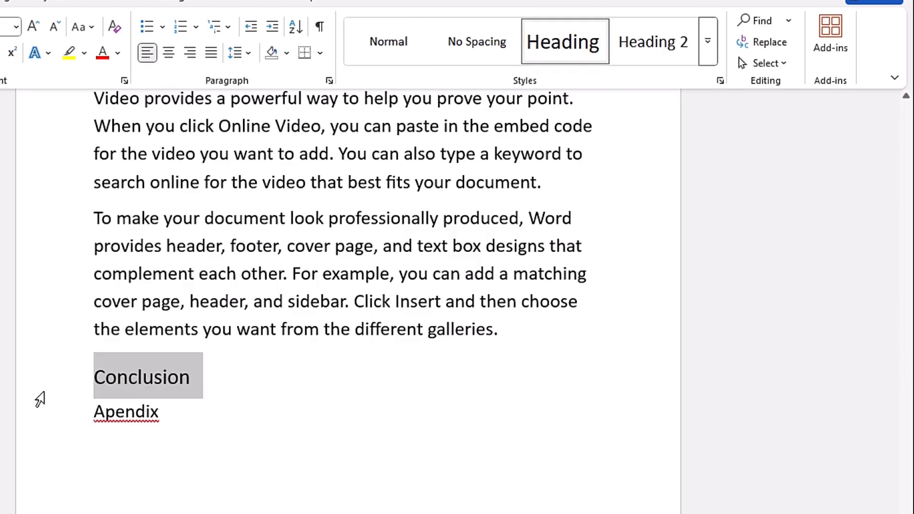
left_click(55, 431)
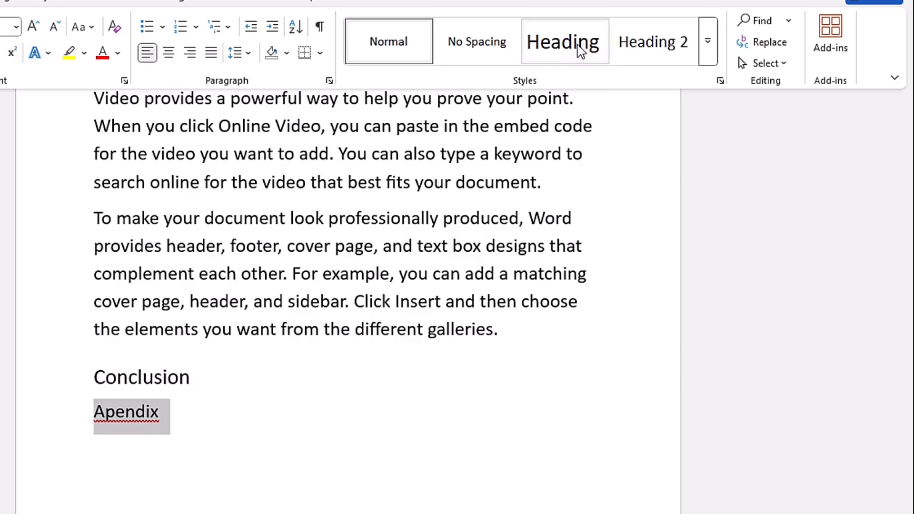
left_click(586, 55)
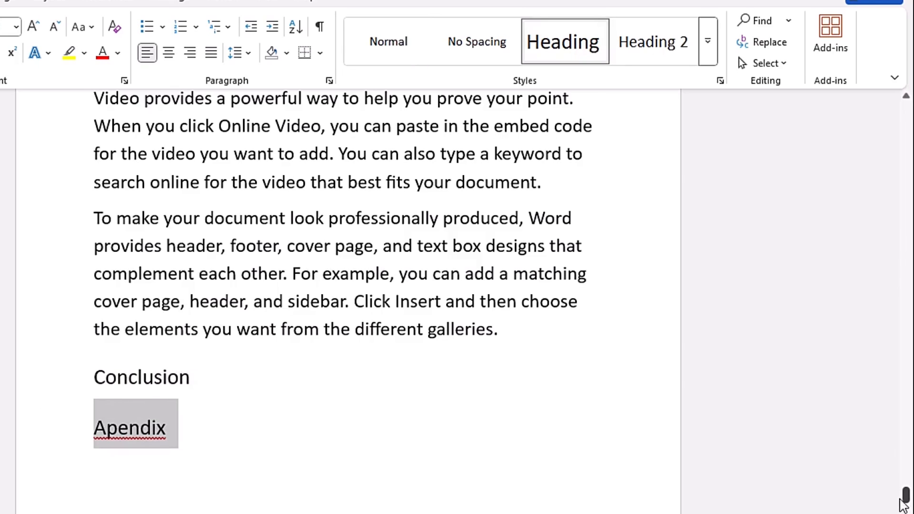
Insert a page break after the dedication text to start a new blank page.
left_click_drag(907, 499, 909, 181)
left_click(442, 226)
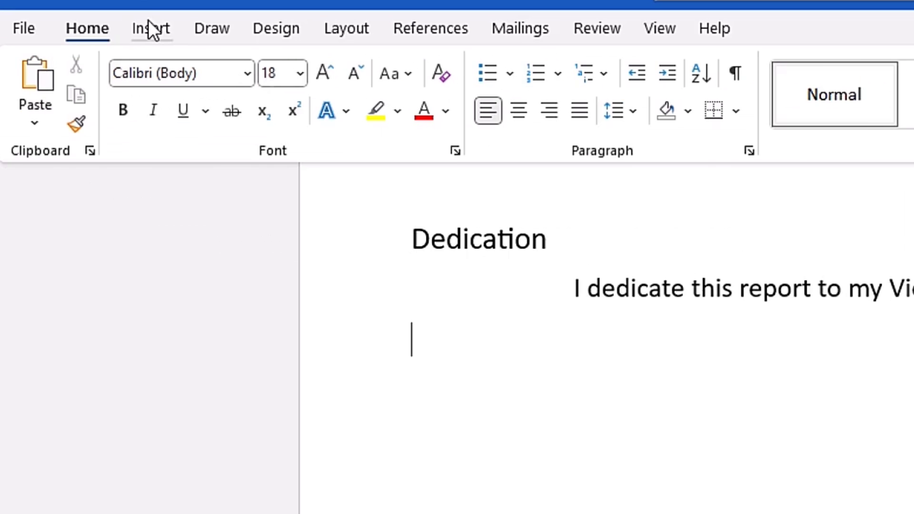
left_click(149, 29)
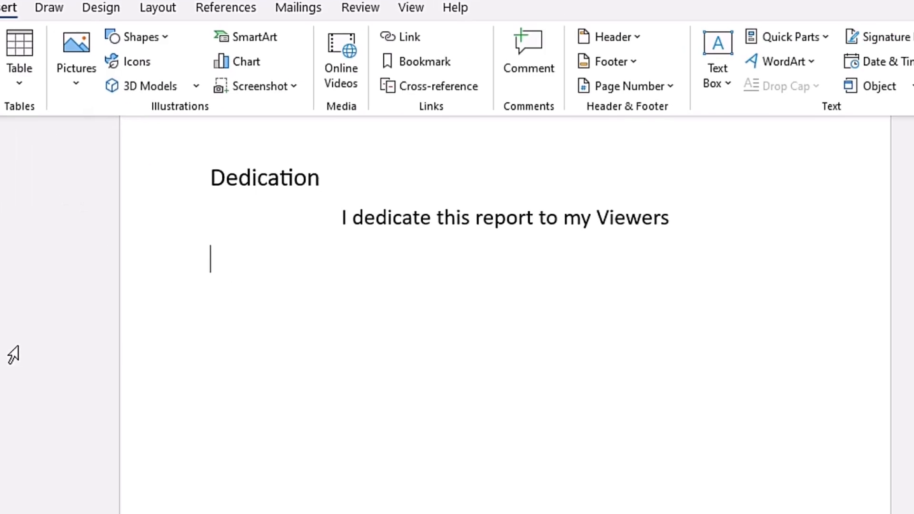
key("ctrl+Return")
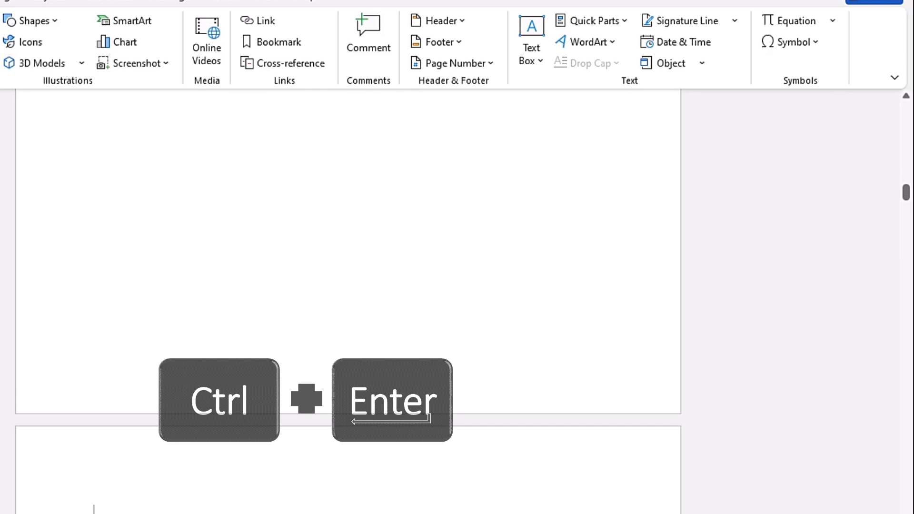
Insert an Automatic Table 1 table of contents on the new blank page.
mouse_move(907, 185)
left_mouse_down()
mouse_move(907, 175)
mouse_move(906, 195)
left_mouse_up()
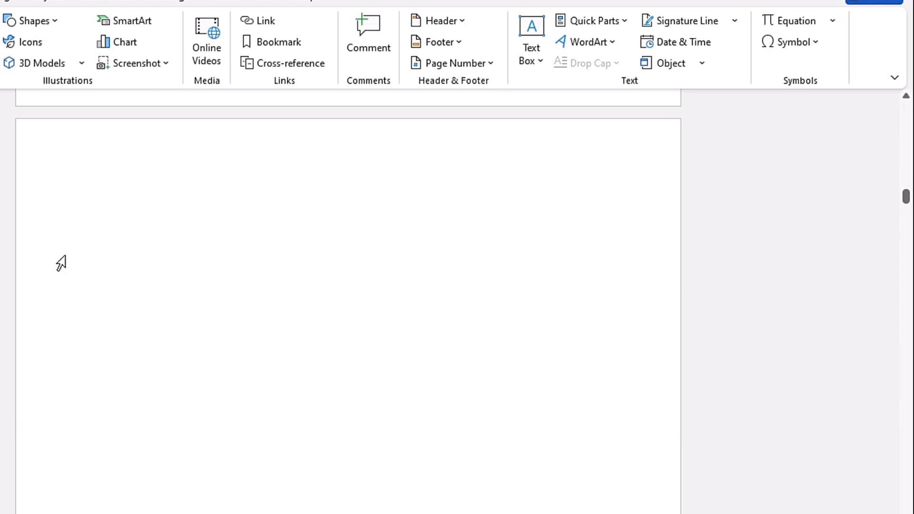
left_click(394, 31)
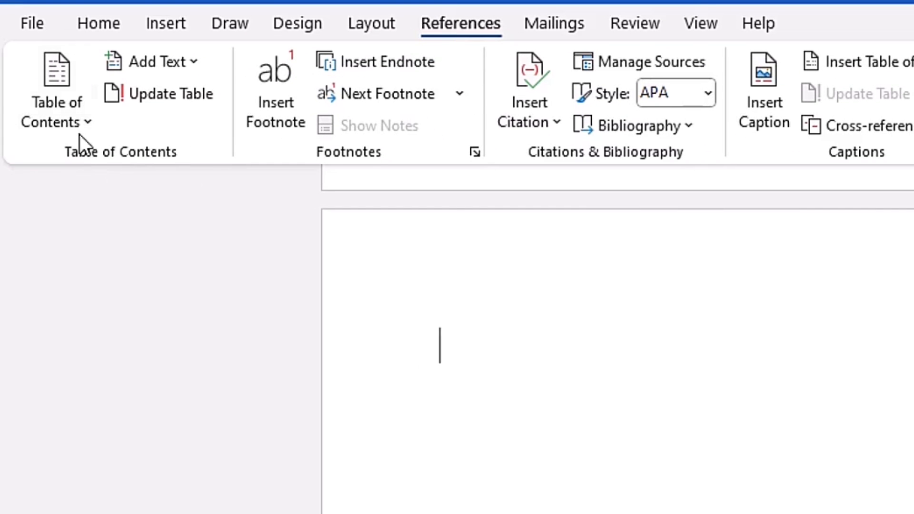
left_click(87, 119)
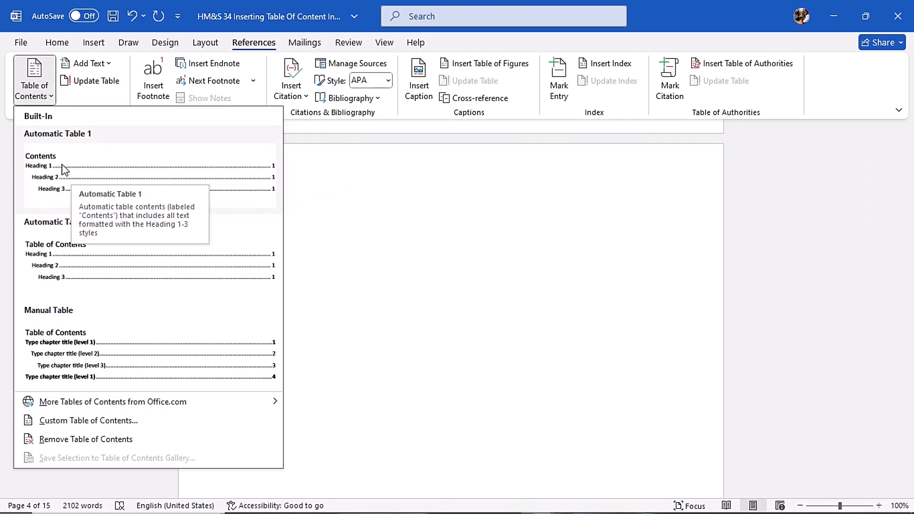
left_click(53, 171)
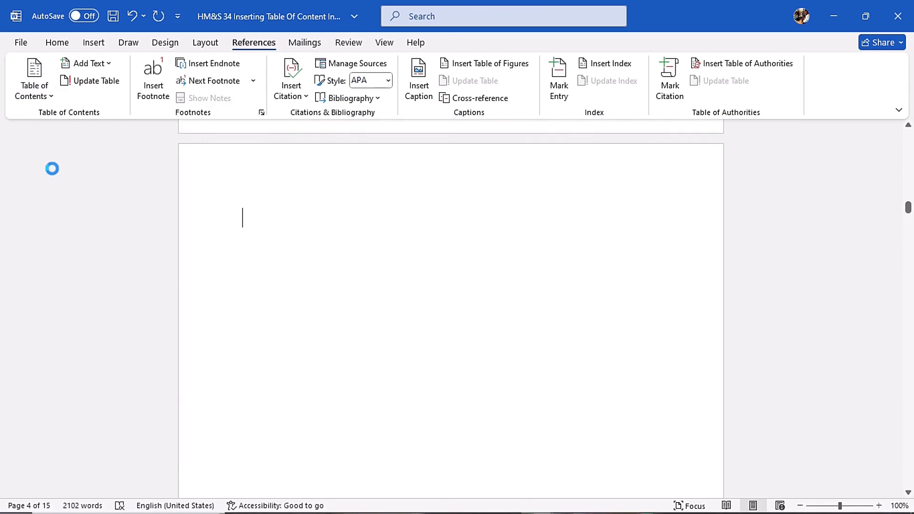
Scroll through the generated table of contents and compare its entries and page numbers with the document pages.
scroll(836, 272, "down", 3)
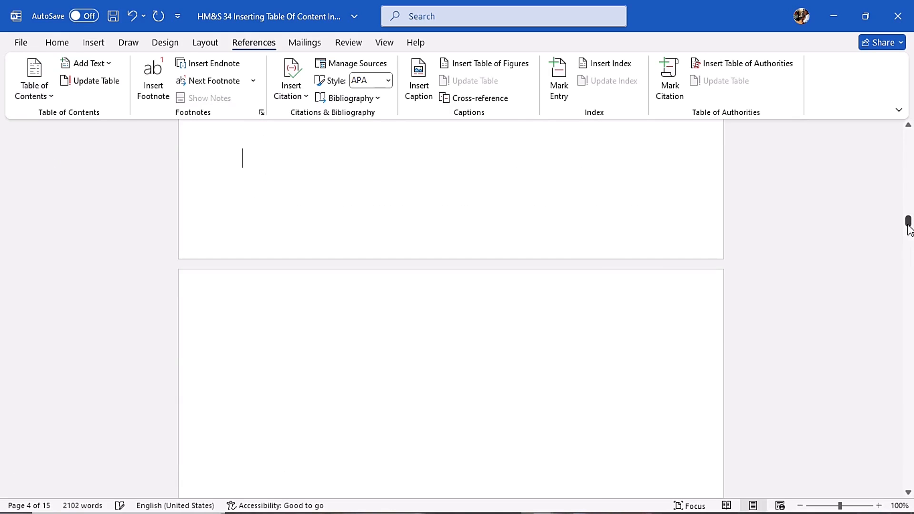
left_click_drag(909, 221, 909, 204)
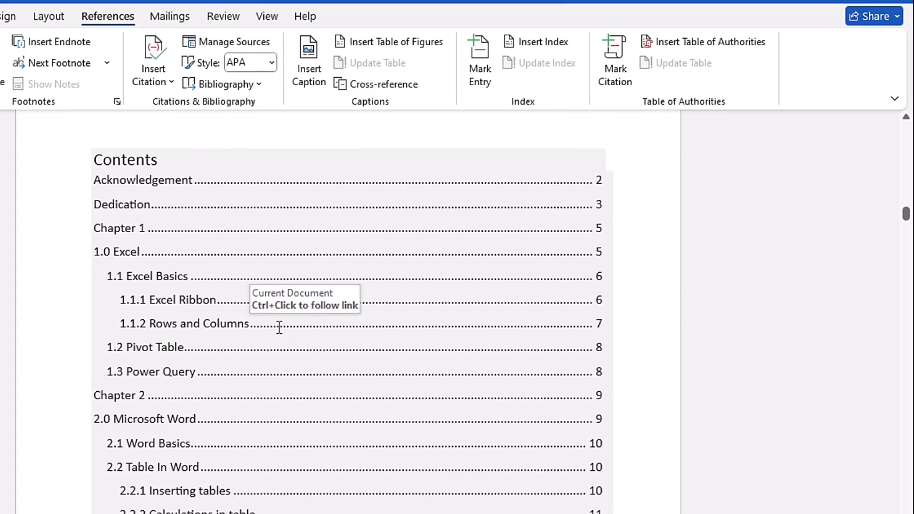
scroll(588, 233, "down", 1)
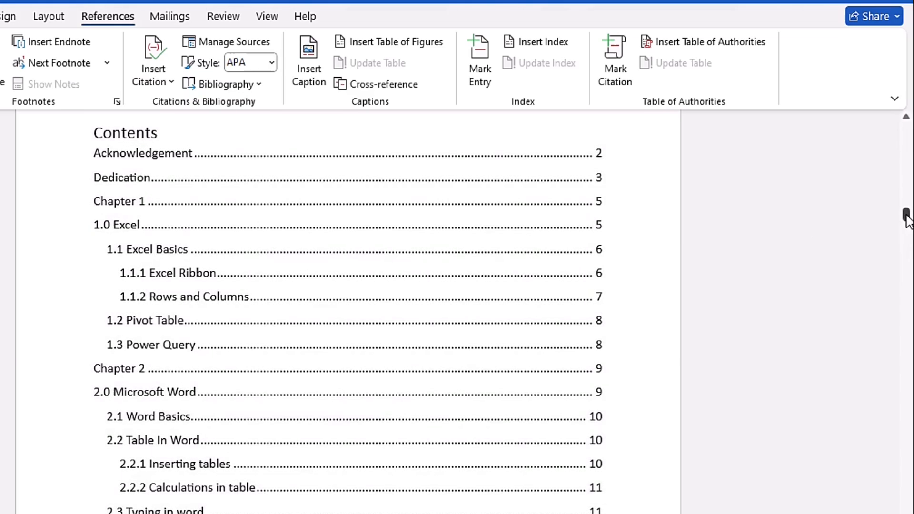
mouse_move(906, 216)
left_mouse_down()
mouse_move(908, 261)
mouse_move(906, 214)
left_mouse_up()
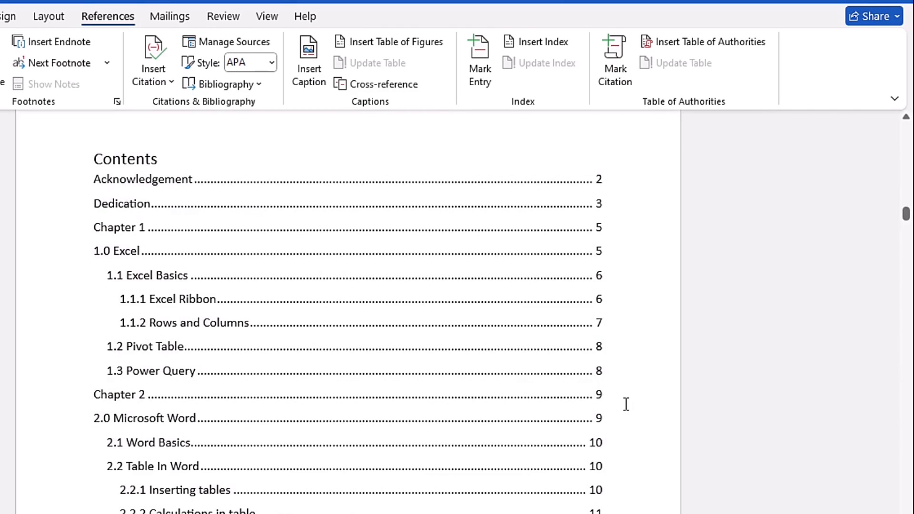
left_click(608, 332)
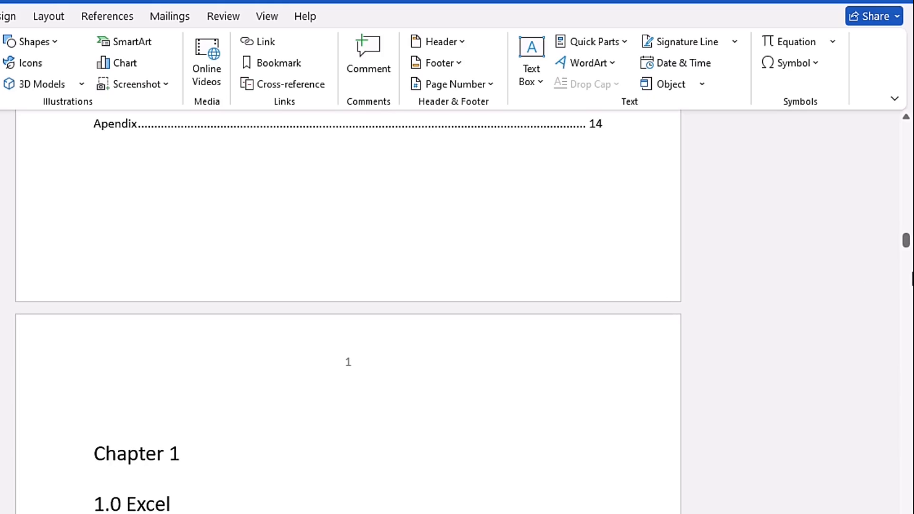
mouse_move(907, 243)
left_mouse_down()
mouse_move(910, 127)
mouse_move(907, 217)
left_mouse_up()
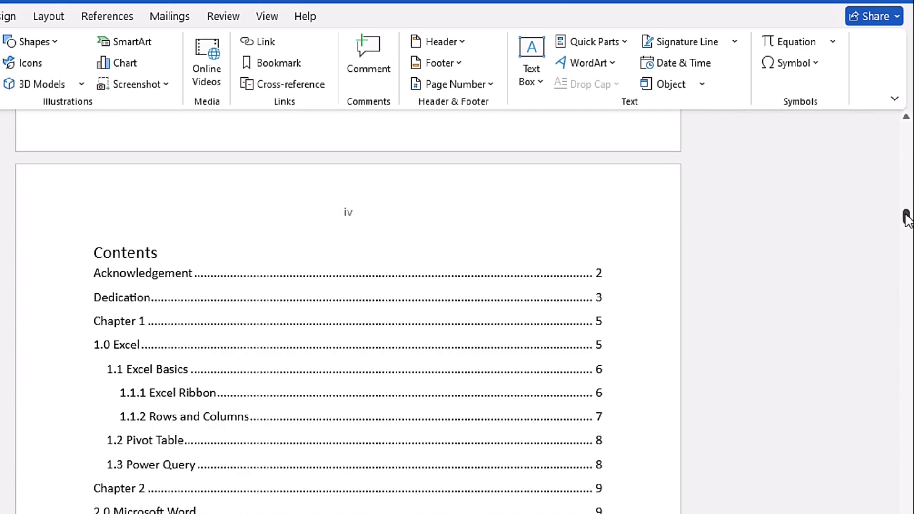
left_click_drag(905, 216, 907, 244)
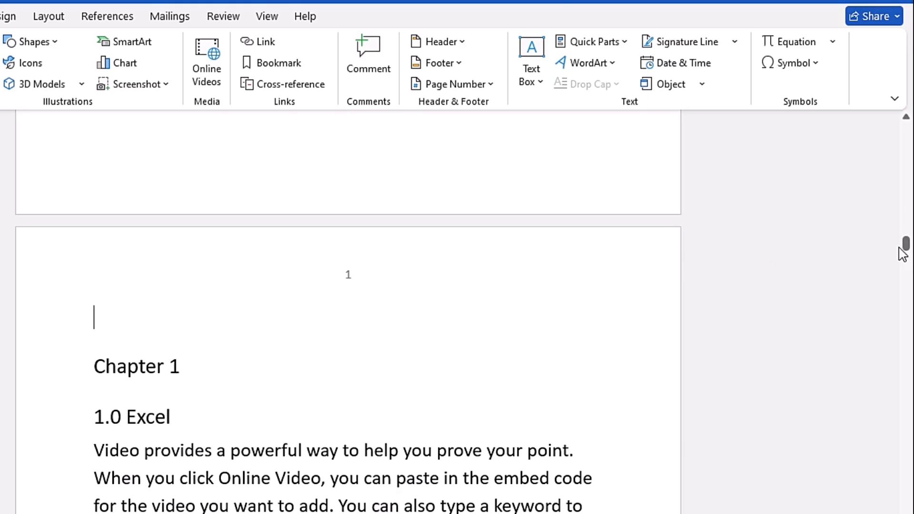
left_click_drag(907, 251, 907, 209)
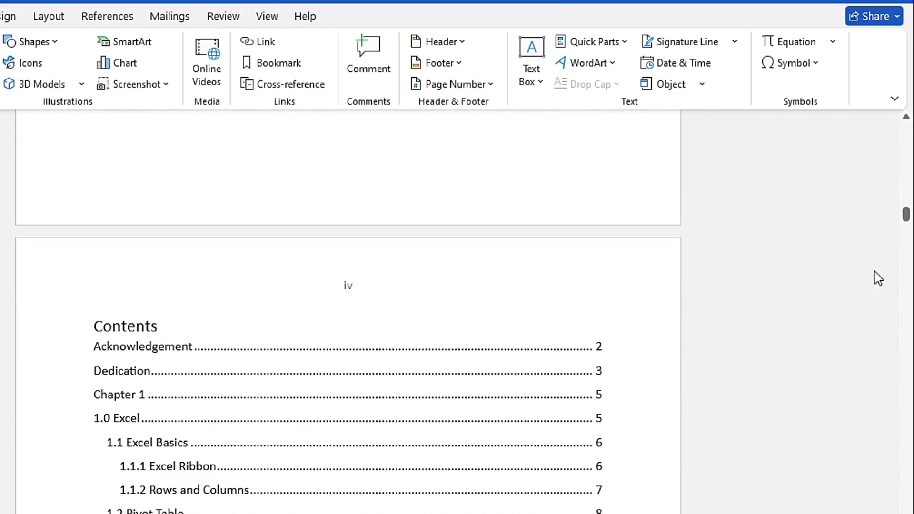
scroll(600, 293, "down", 3)
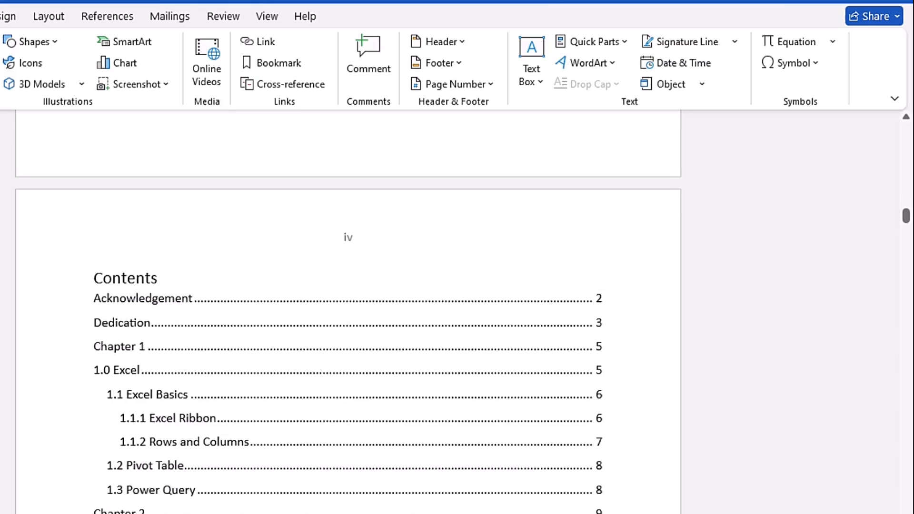
left_click(600, 293)
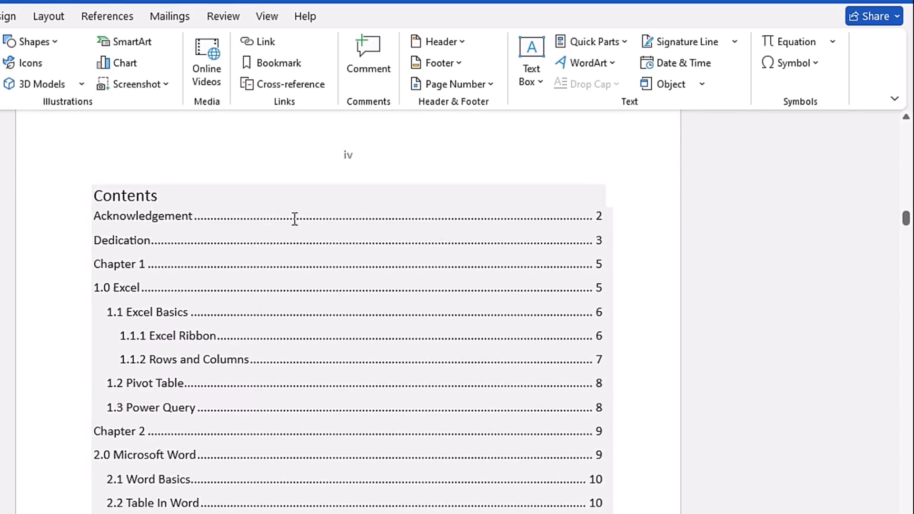
left_click(242, 214)
right_click(242, 214)
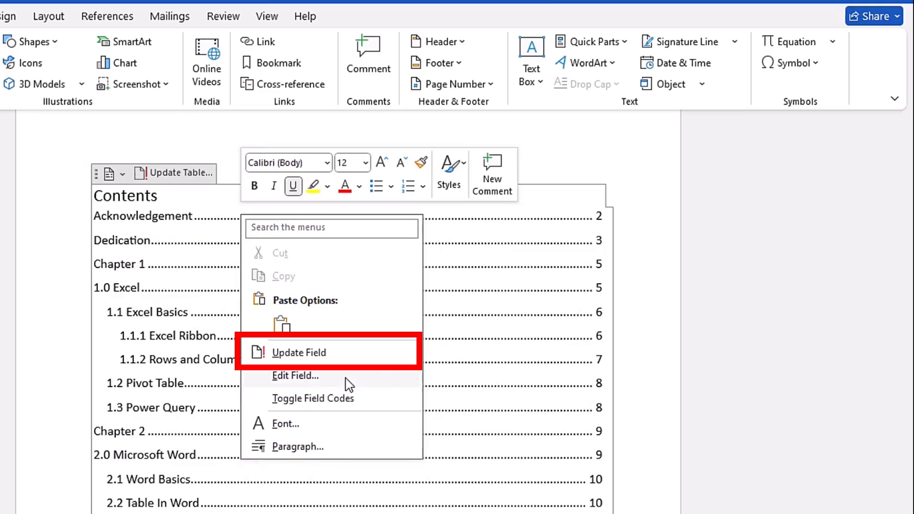
left_click(324, 362)
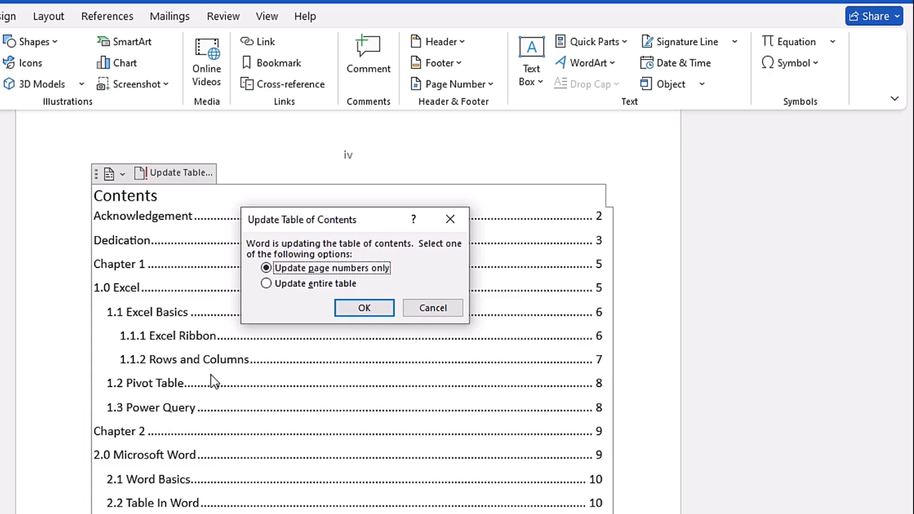
left_click(456, 218)
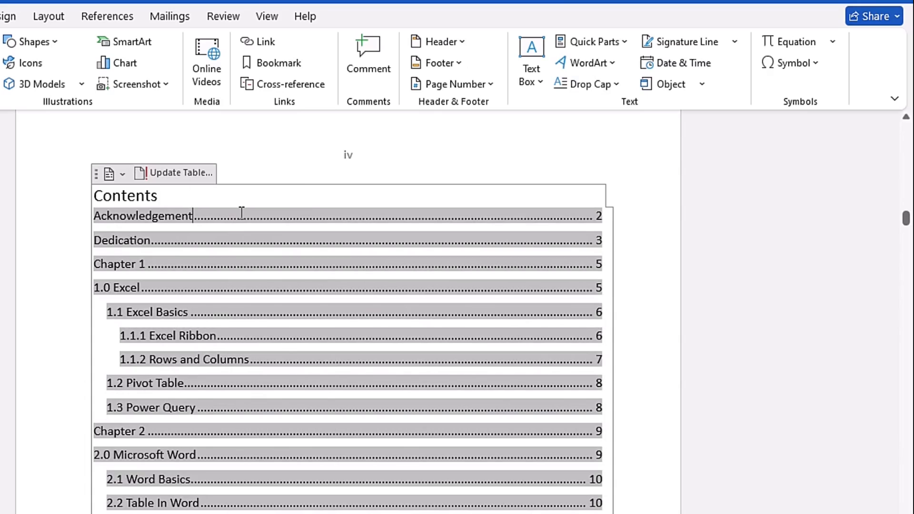
left_click(184, 174)
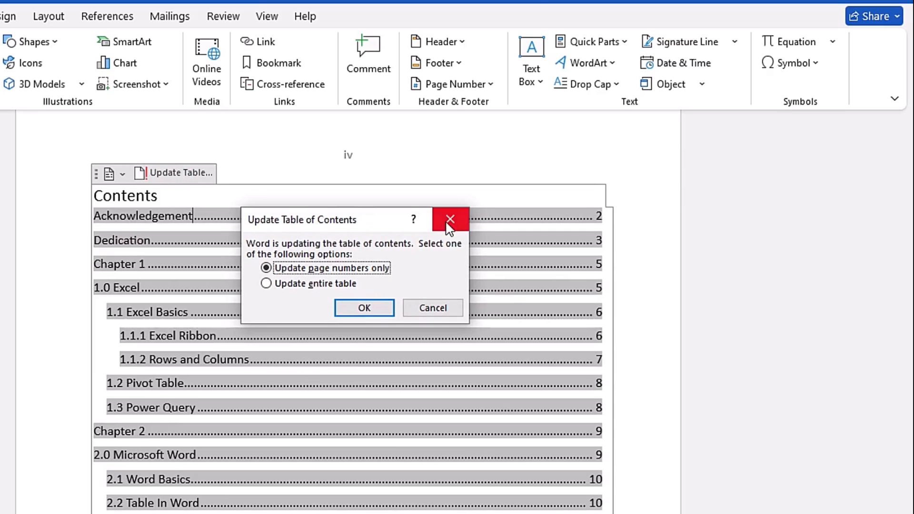
key("Escape")
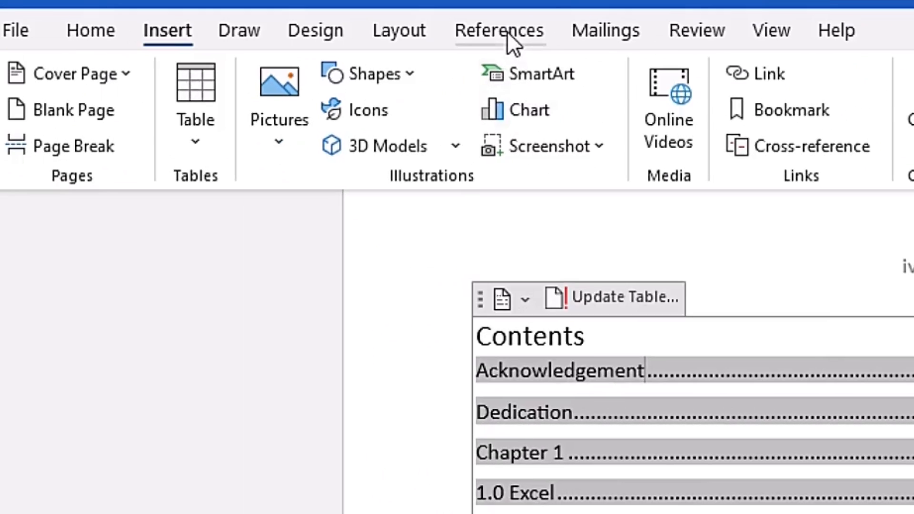
Update the table of contents, choosing to update page numbers only.
left_click(247, 22)
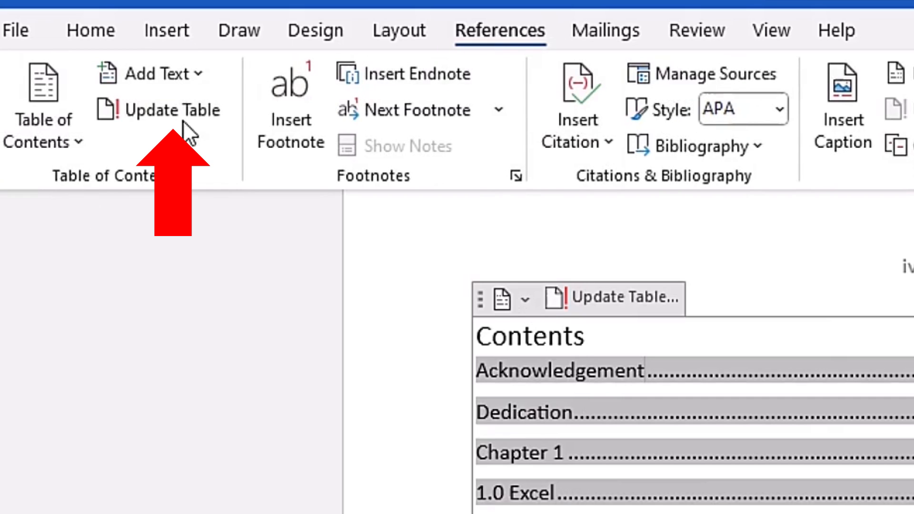
left_click(193, 105)
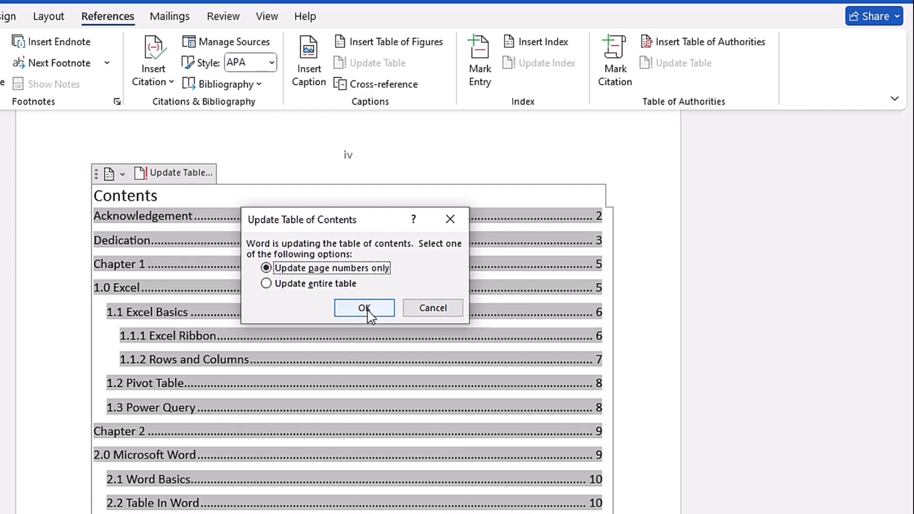
left_click(443, 388)
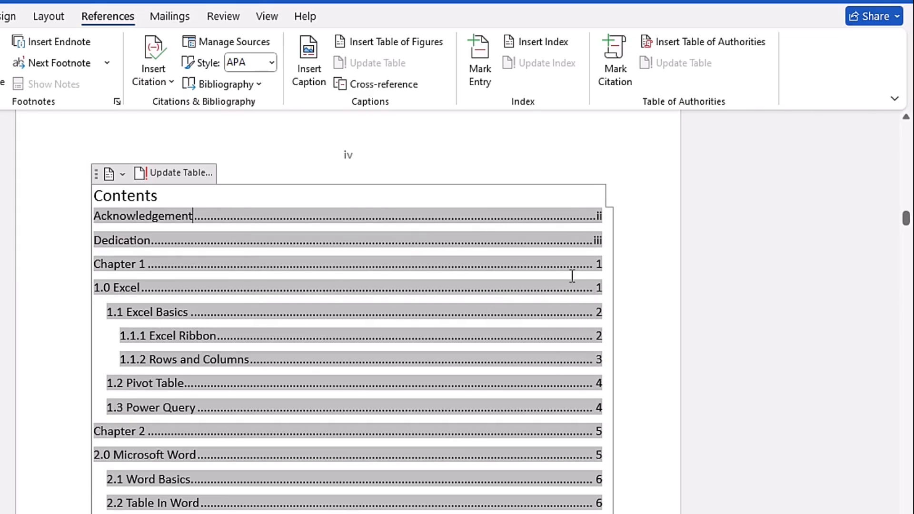
Rename the 1.0 Excel chapter heading to 1.0 Microsoft Excel.
left_click_drag(907, 218, 907, 247)
left_click(132, 318)
type("Microsoft Excel")
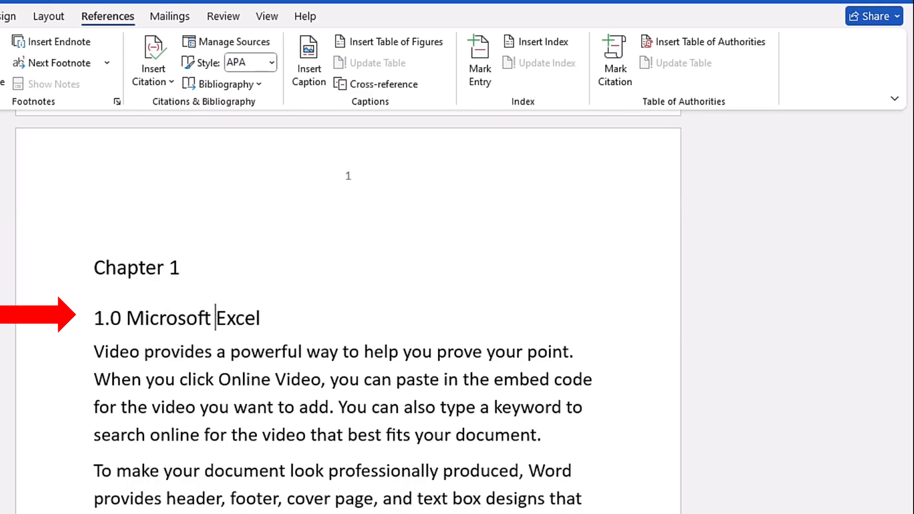
scroll(100, 315, "up", 15)
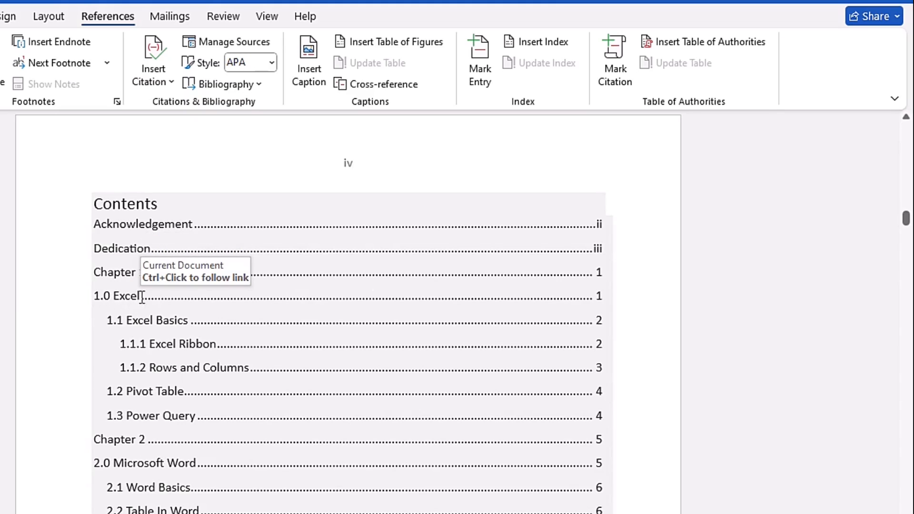
Update the entire table of contents so it reflects the renamed Excel heading.
left_click(349, 237)
right_click(349, 237)
left_click(410, 376)
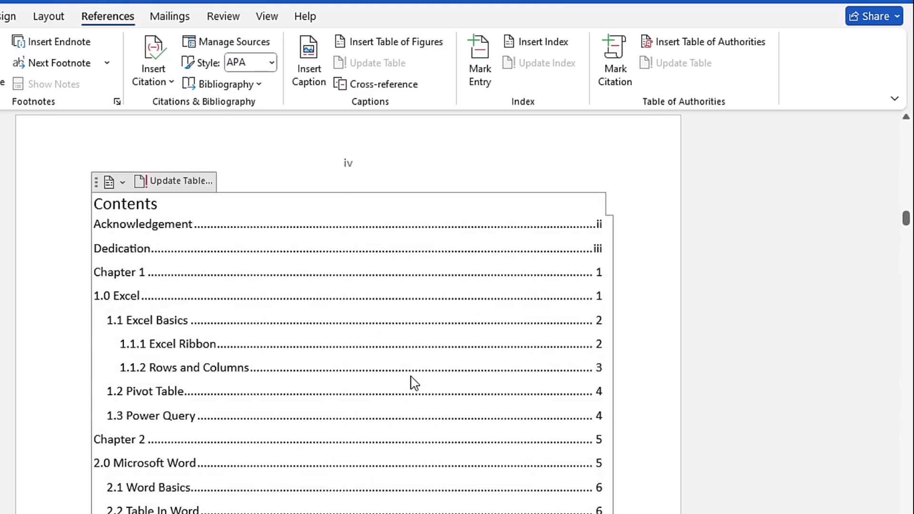
left_click(267, 285)
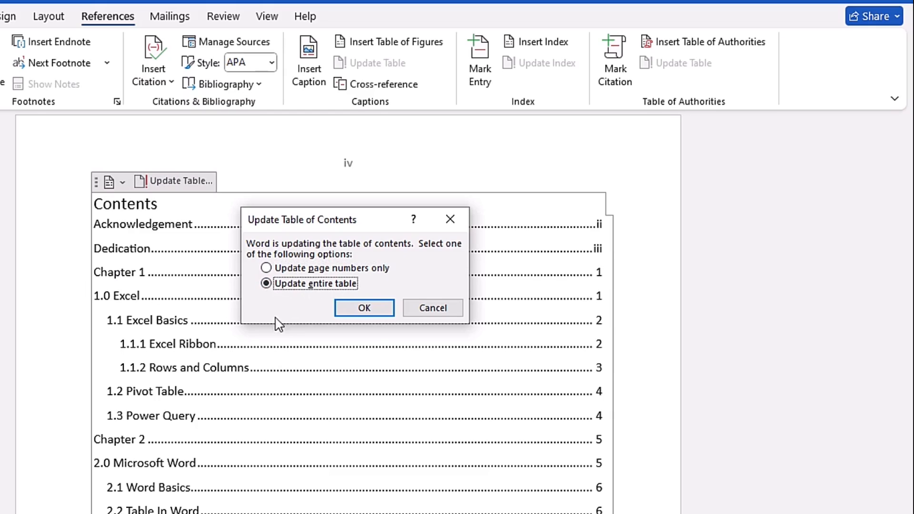
left_click(351, 304)
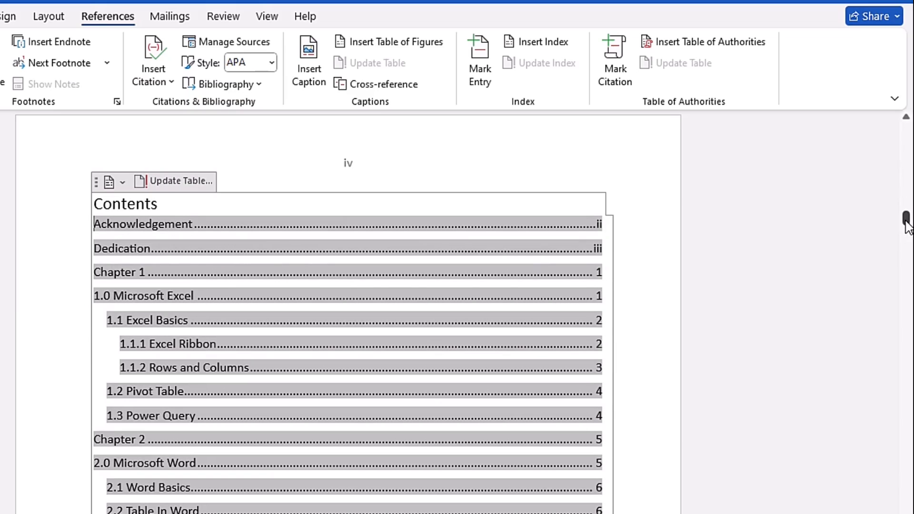
Rename the 2.0 Microsoft Word chapter heading to 2.0 MS Word.
left_click_drag(908, 223, 908, 357)
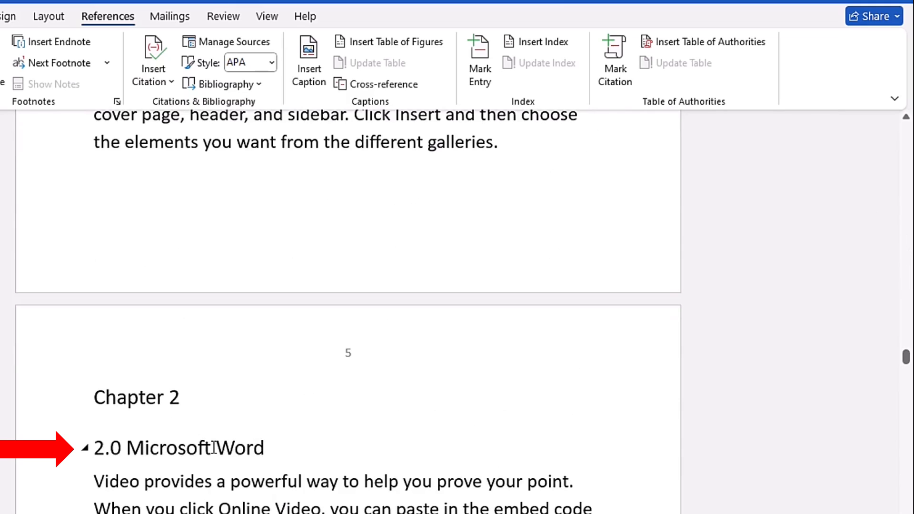
key("BackSpace")
key("BackSpace")
key("BackSpace")
key("BackSpace")
key("BackSpace")
key("BackSpace")
key("BackSpace")
key("BackSpace")
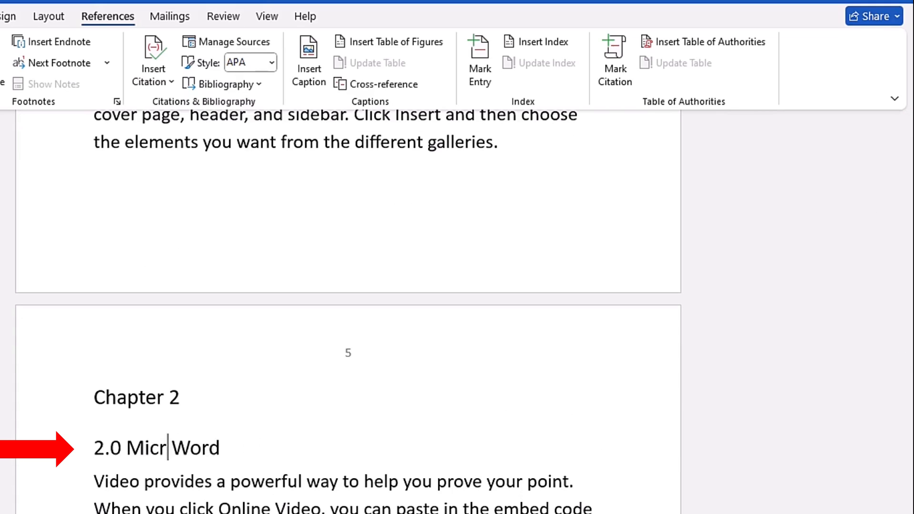
type("S")
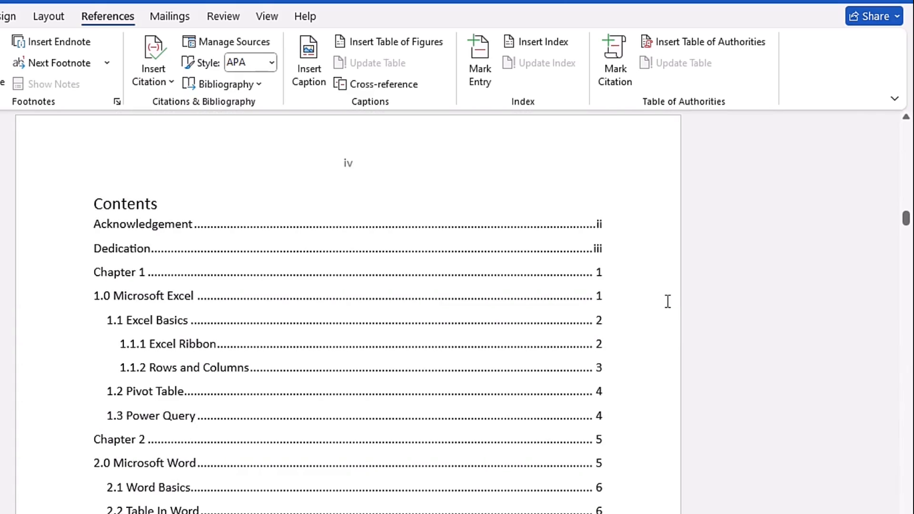
Select the whole document and update the entire table of contents.
left_click(367, 294)
left_click(296, 172)
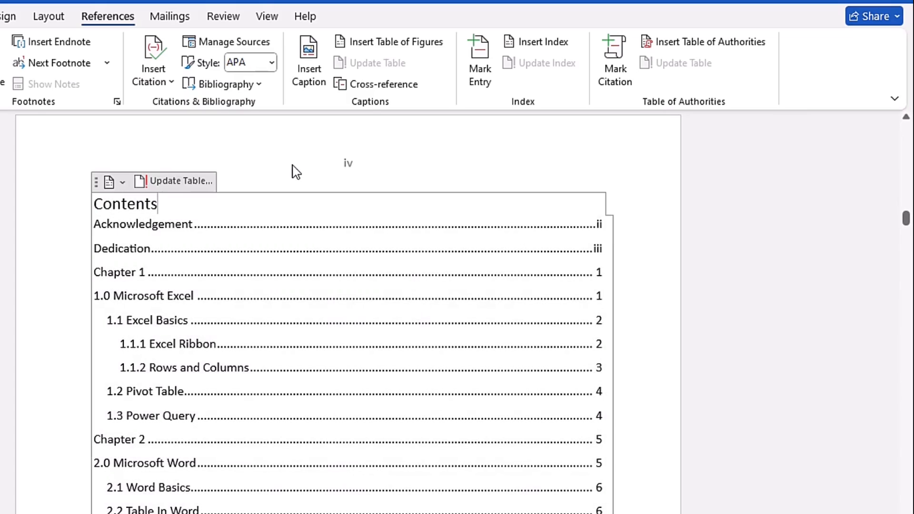
key("ctrl+a")
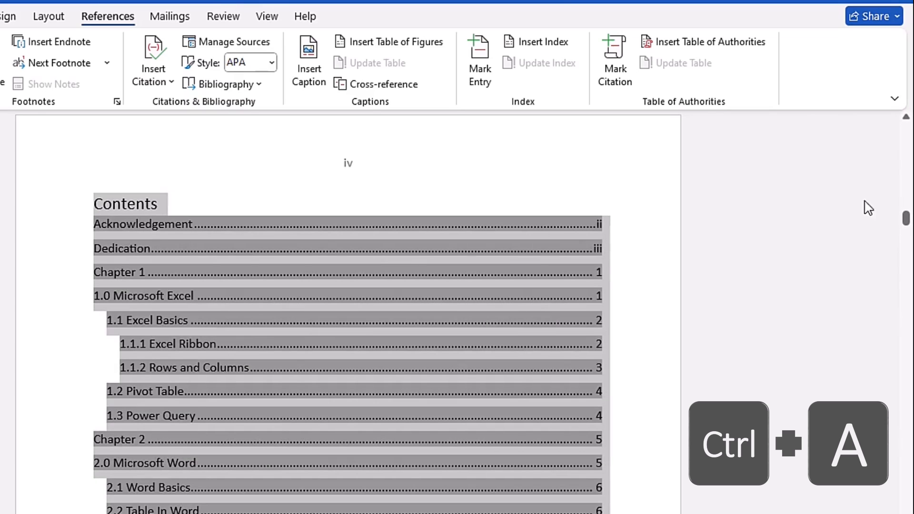
mouse_move(907, 219)
left_mouse_down()
mouse_move(907, 270)
mouse_move(909, 220)
left_mouse_up()
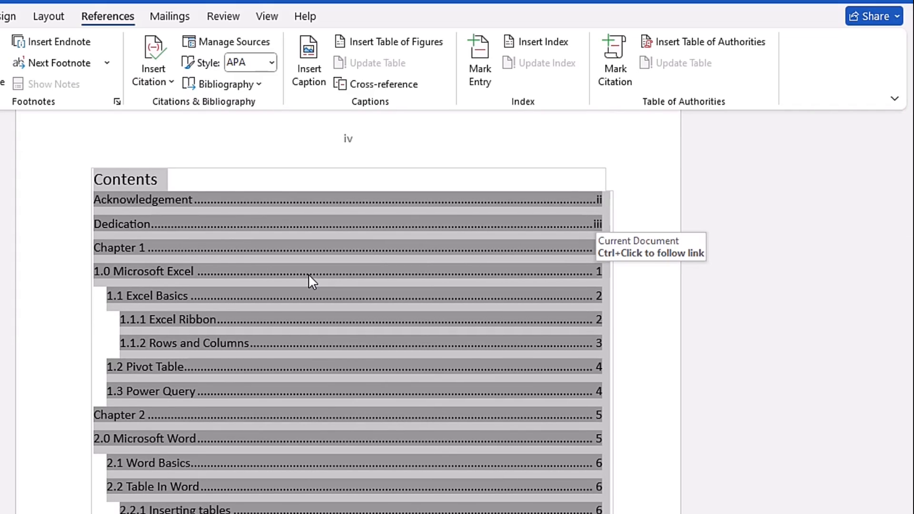
key("F9")
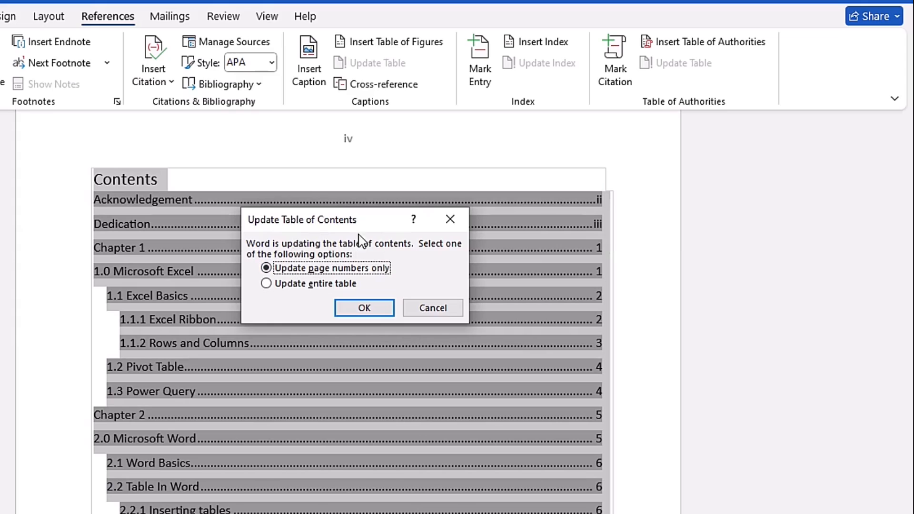
left_click(267, 284)
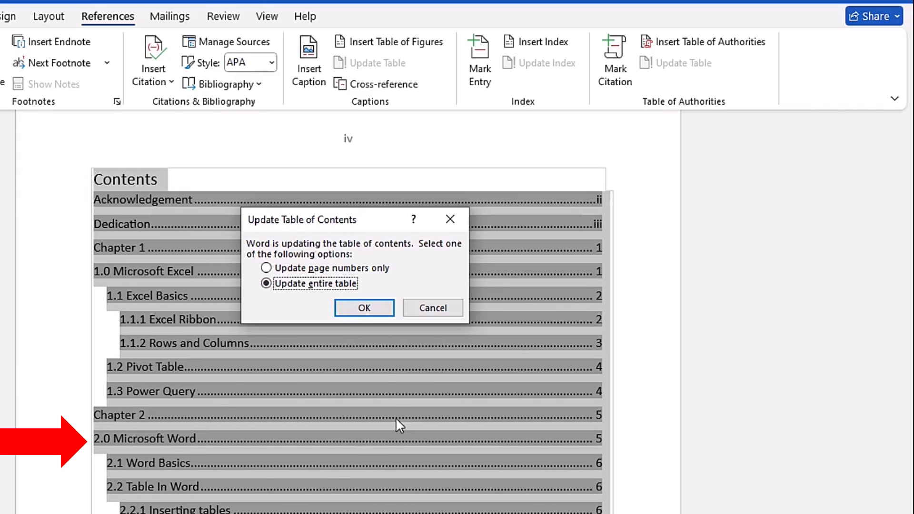
left_click(370, 308)
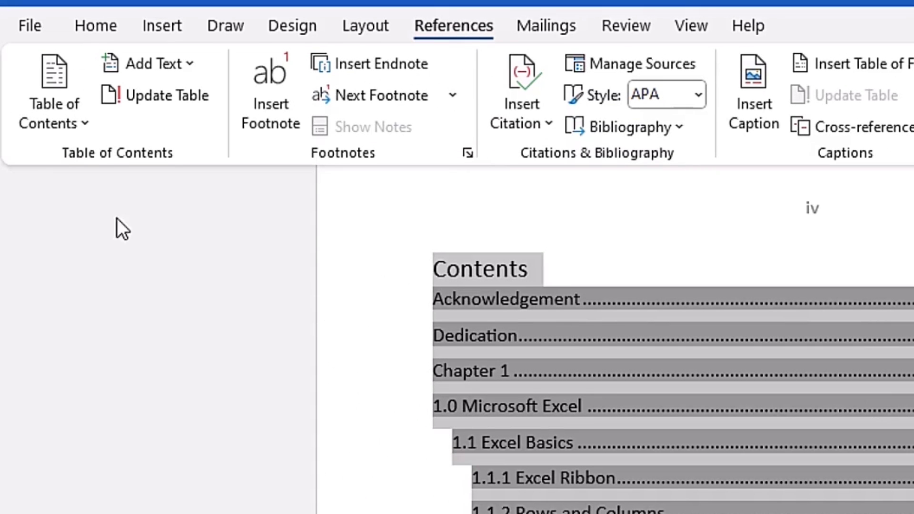
Customize the table of contents to hide page numbers and replace the existing table.
left_click(84, 119)
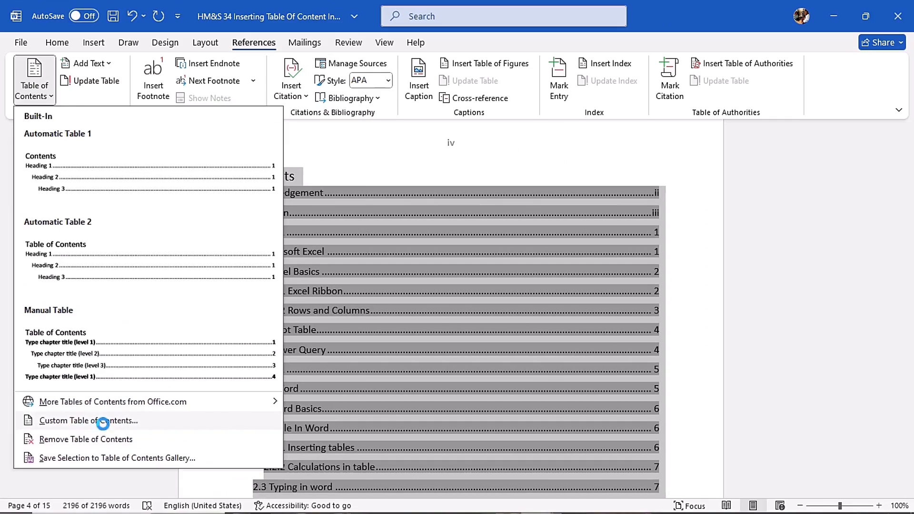
left_click(175, 414)
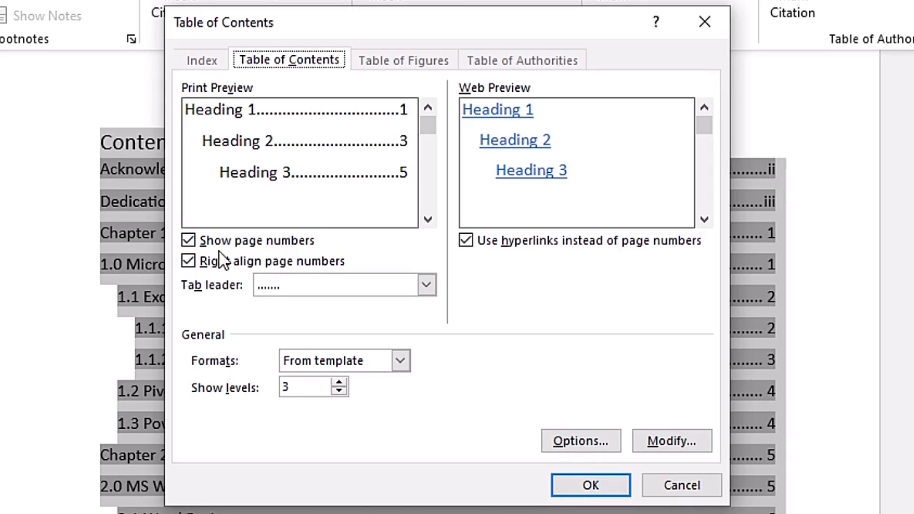
left_click(198, 246)
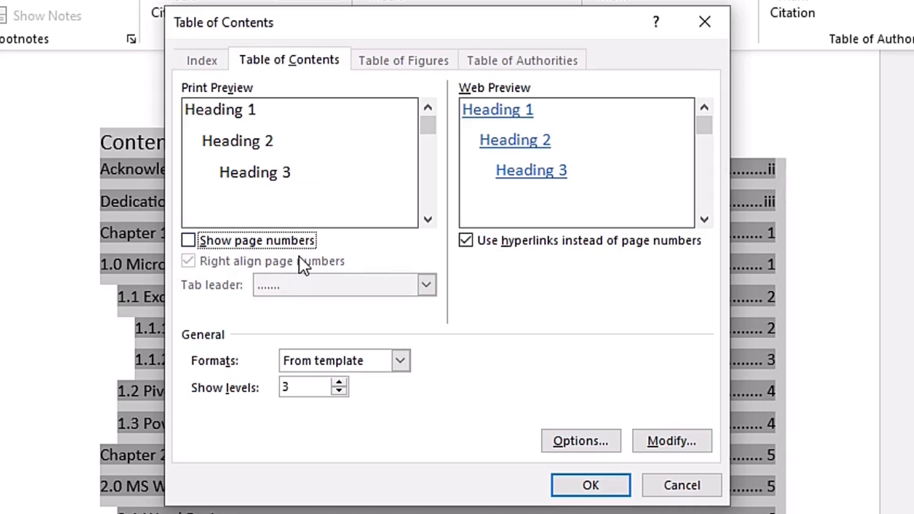
left_click(567, 479)
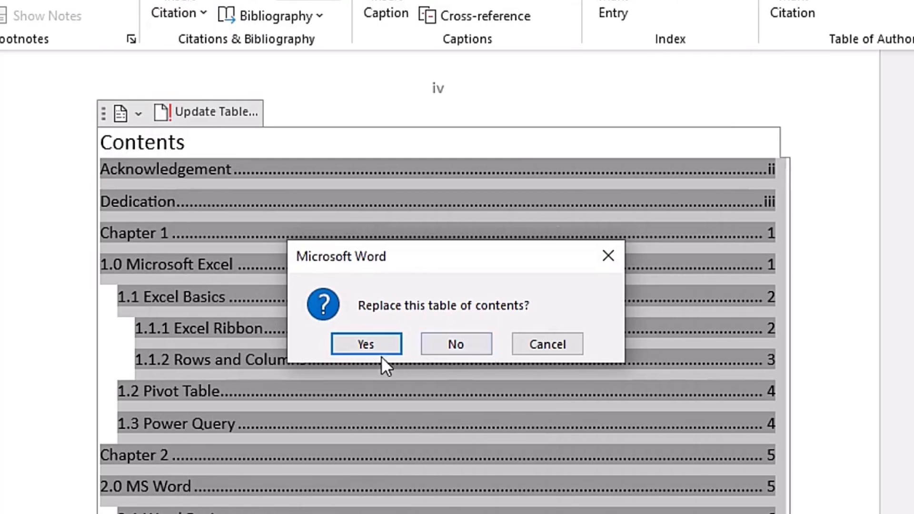
left_click(374, 342)
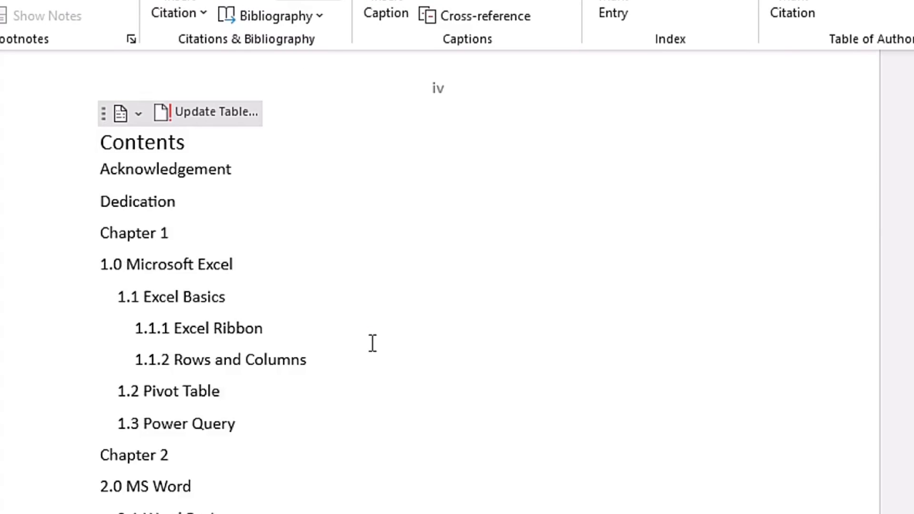
Customize the table of contents to show page numbers again and replace the existing table.
scroll(372, 343, "down", 5)
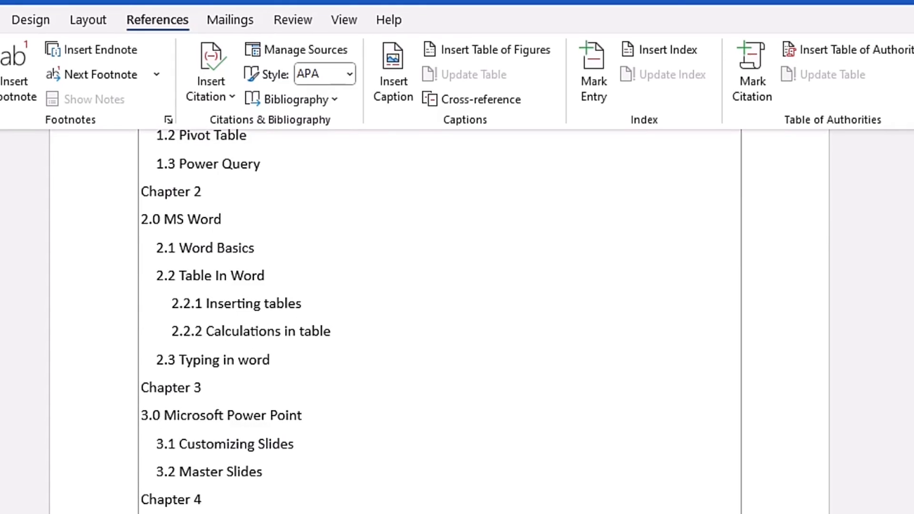
scroll(441, 322, "up", 5)
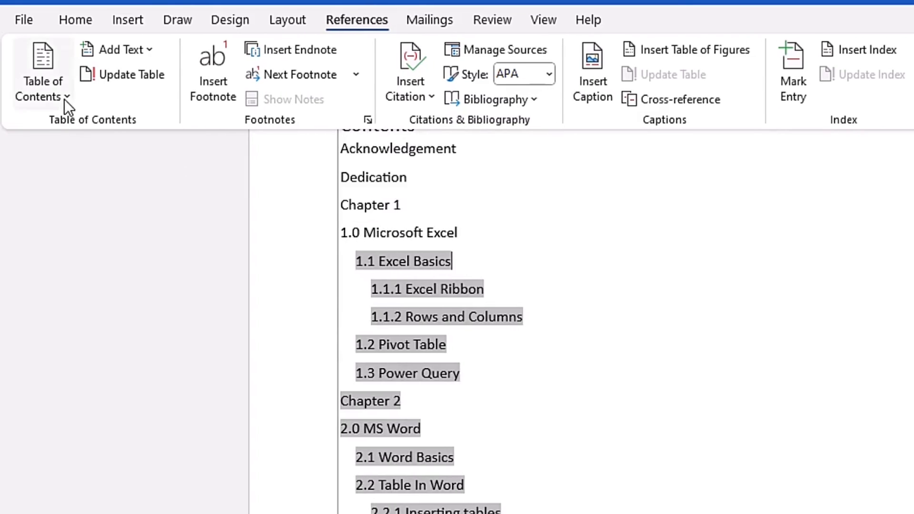
left_click(64, 99)
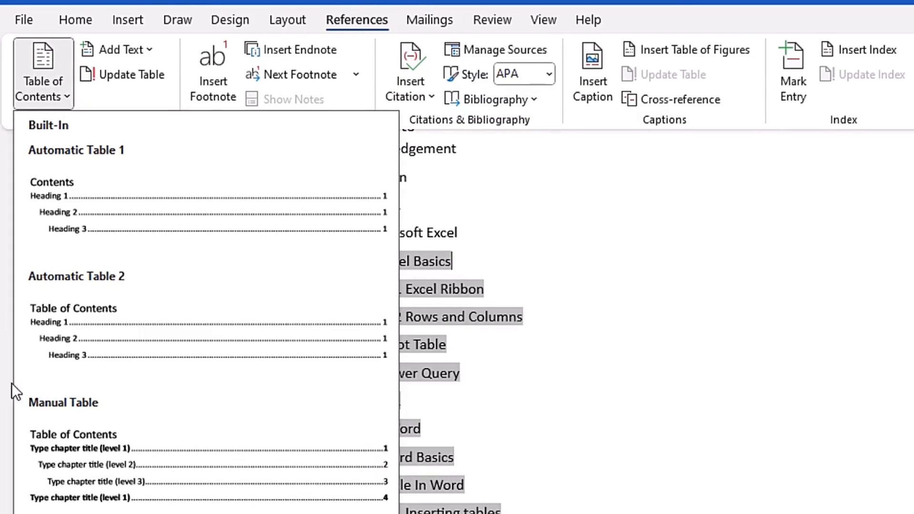
left_click(107, 450)
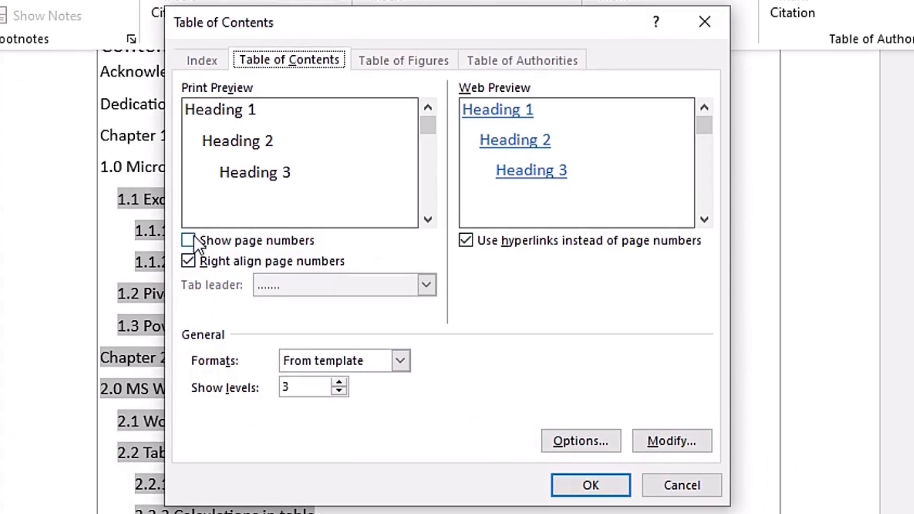
left_click(278, 237)
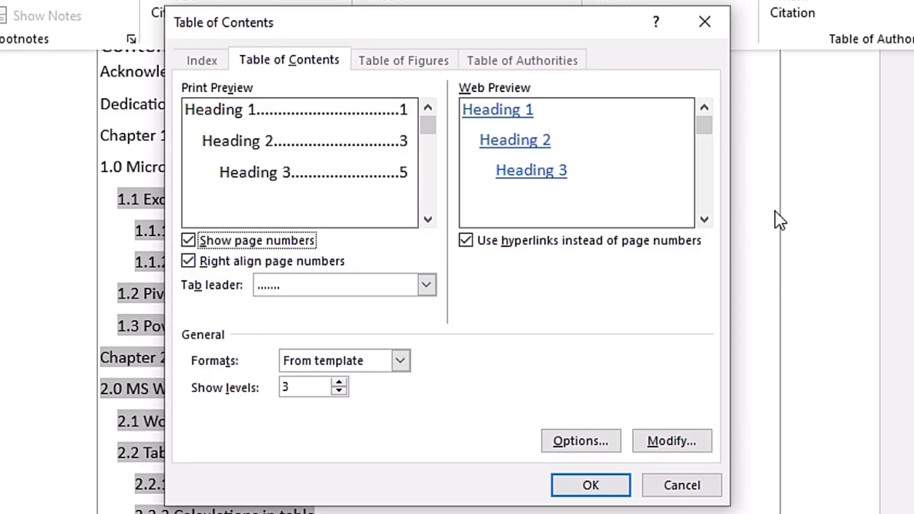
left_click(600, 484)
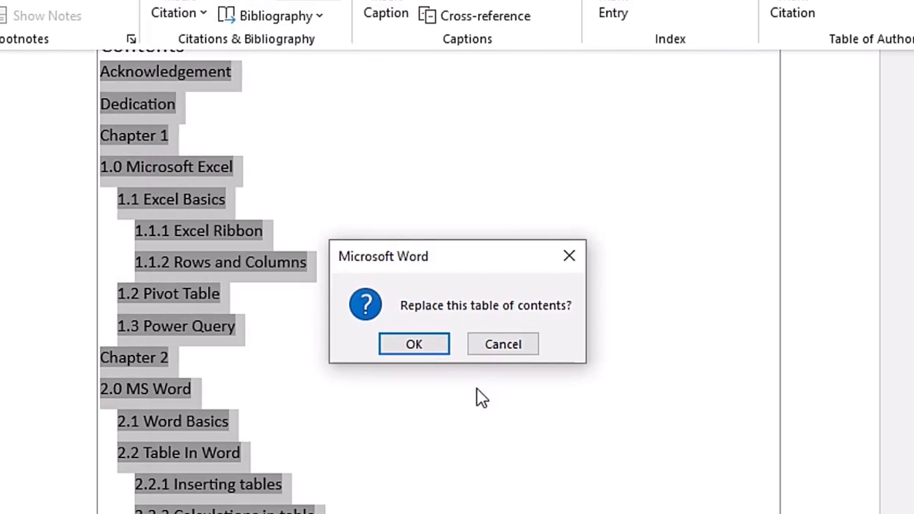
left_click(424, 340)
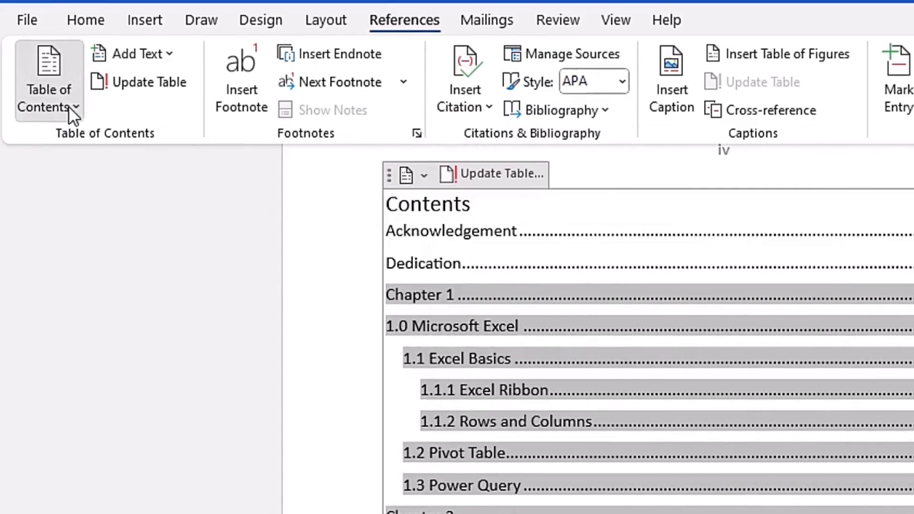
Preview the custom table of contents with 2 and 1 show levels, then set show levels back to 3.
left_click(69, 109)
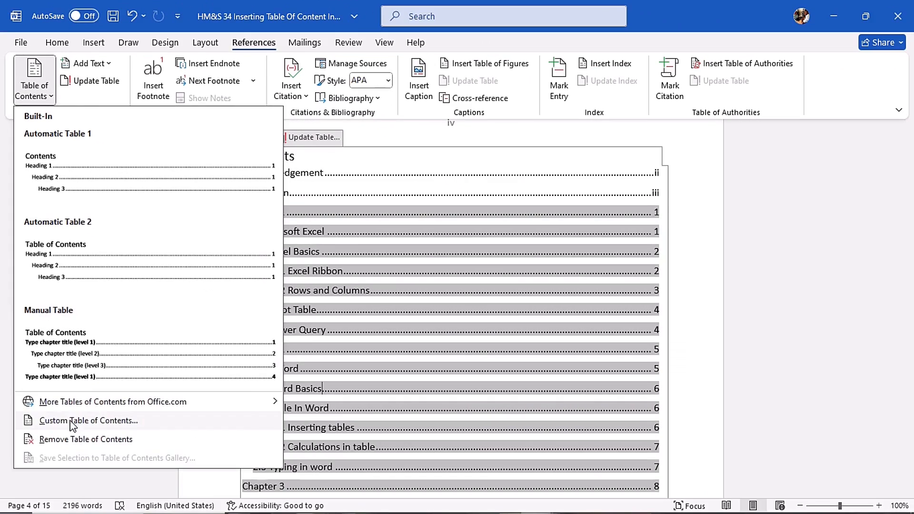
left_click(71, 421)
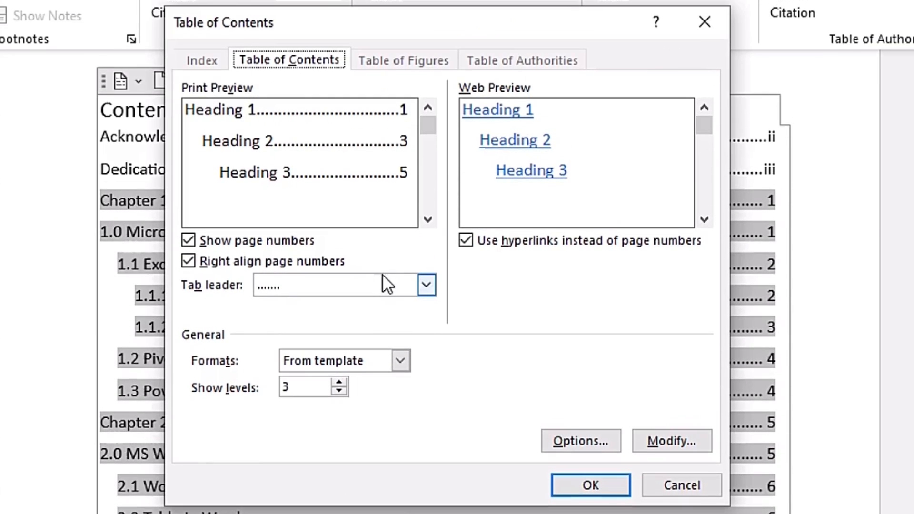
left_click(391, 165)
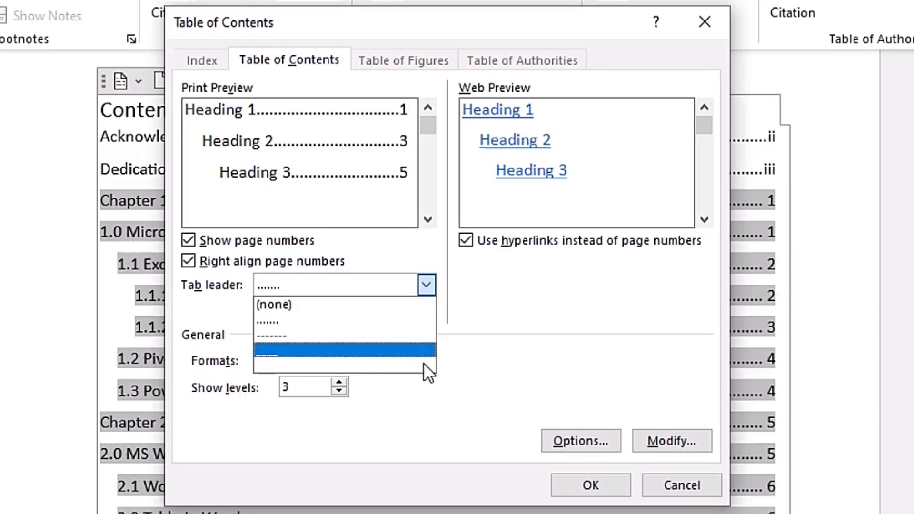
left_click(289, 354)
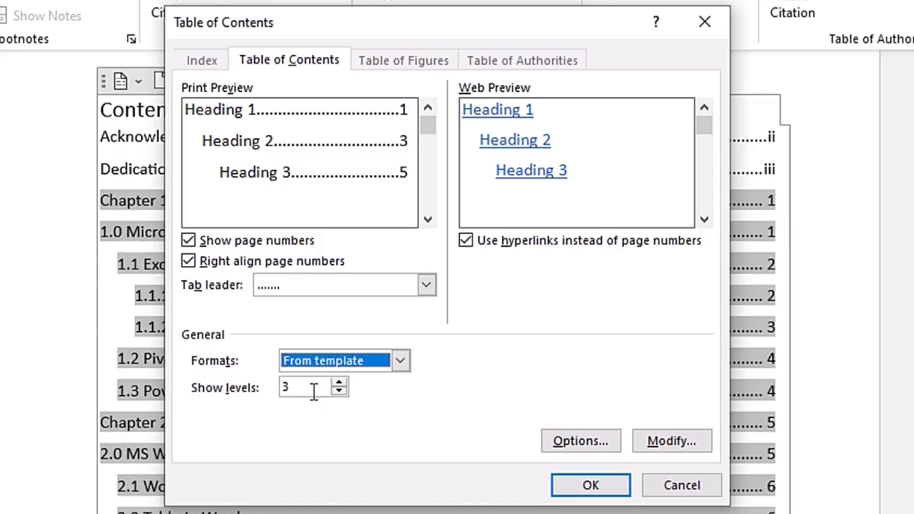
left_click(338, 391)
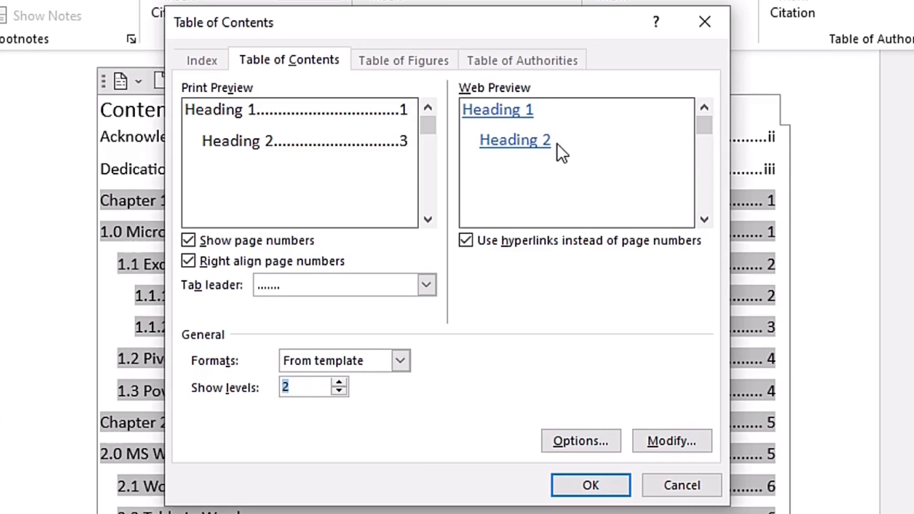
left_click(341, 392)
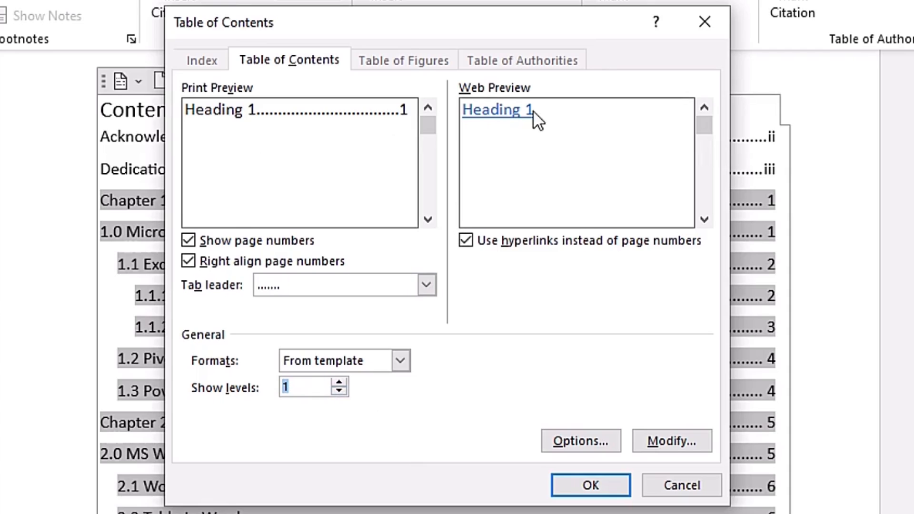
left_click(338, 383)
left_click(339, 383)
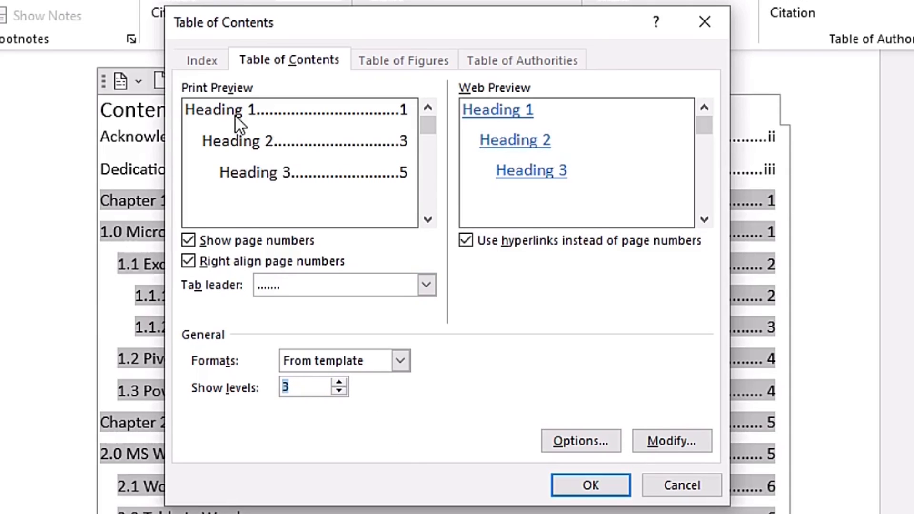
Customize the table of contents to use a solid underline tab leader and replace the existing table.
left_click(426, 284)
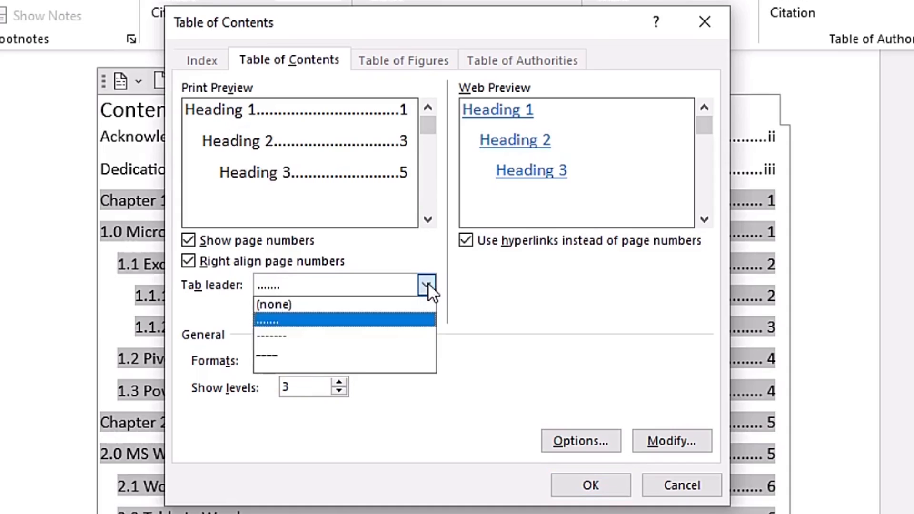
left_click(321, 351)
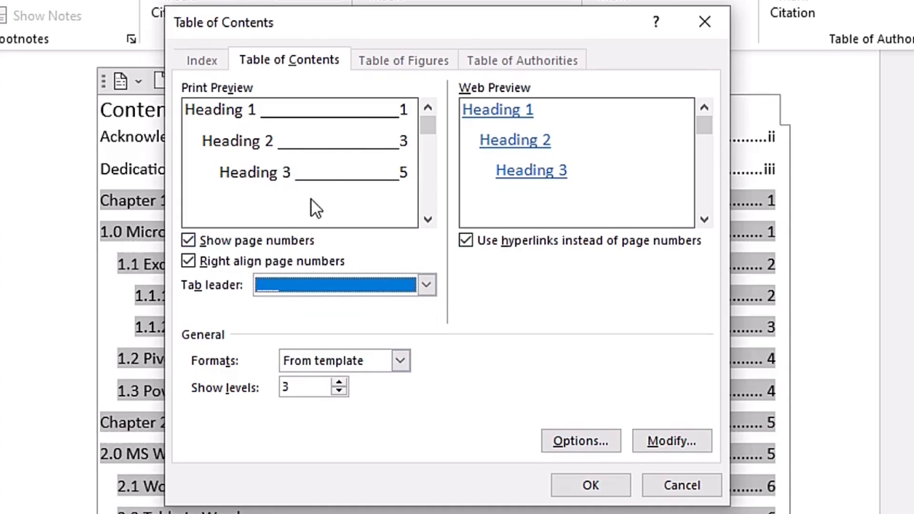
left_click(587, 483)
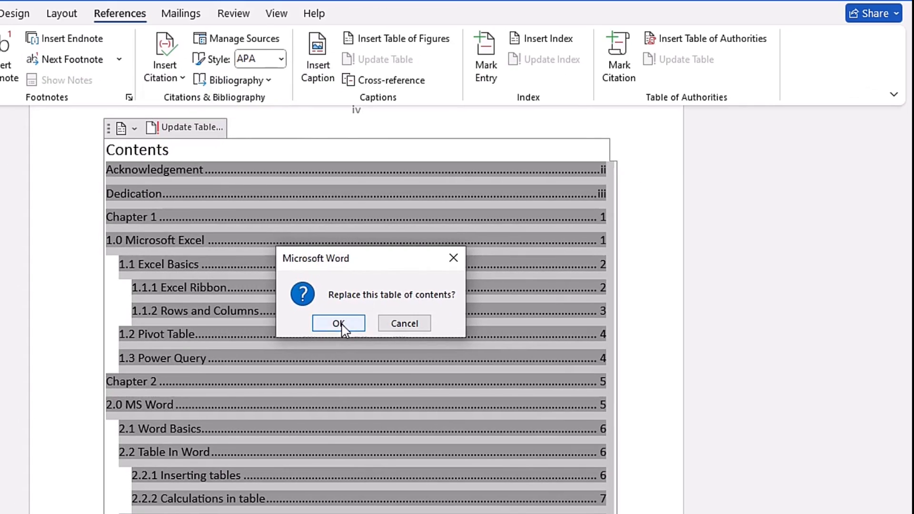
left_click(414, 344)
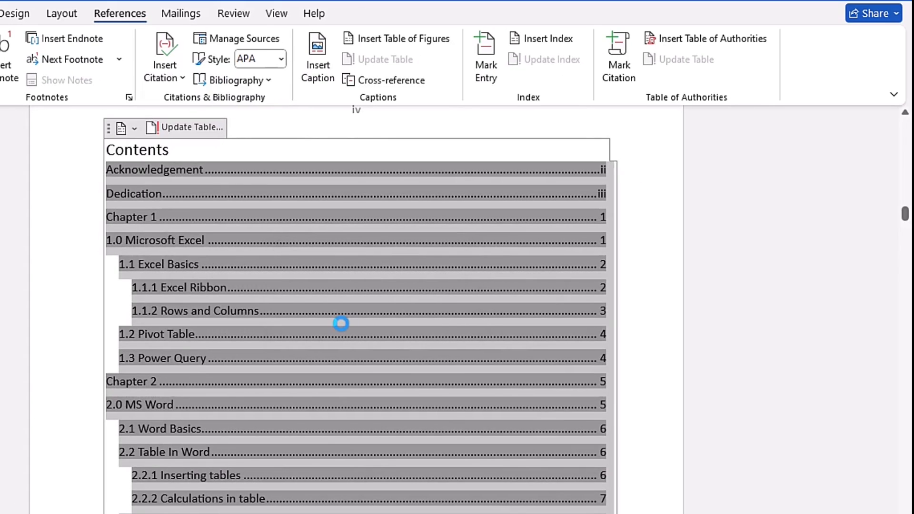
Follow the table of contents link to jump to the 3.0 Microsoft Power Point section of the document.
scroll(344, 320, "down", 5)
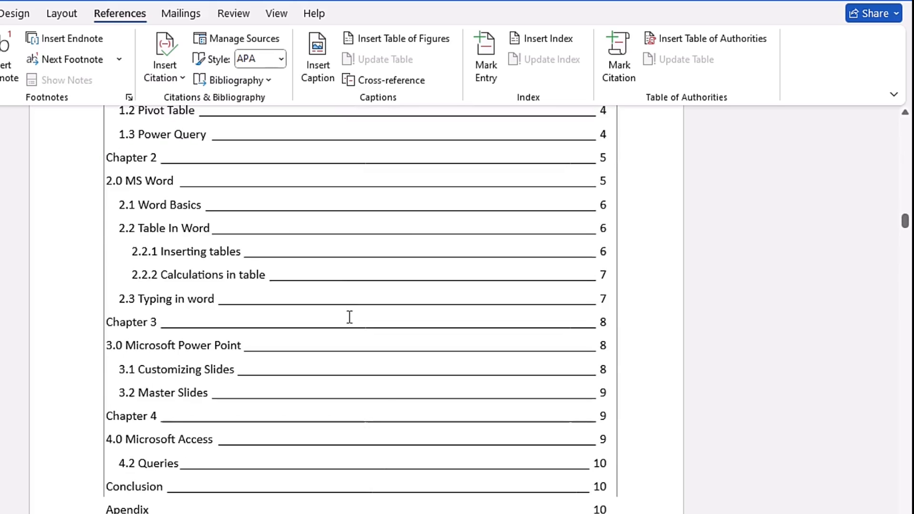
scroll(351, 296, "up", 5)
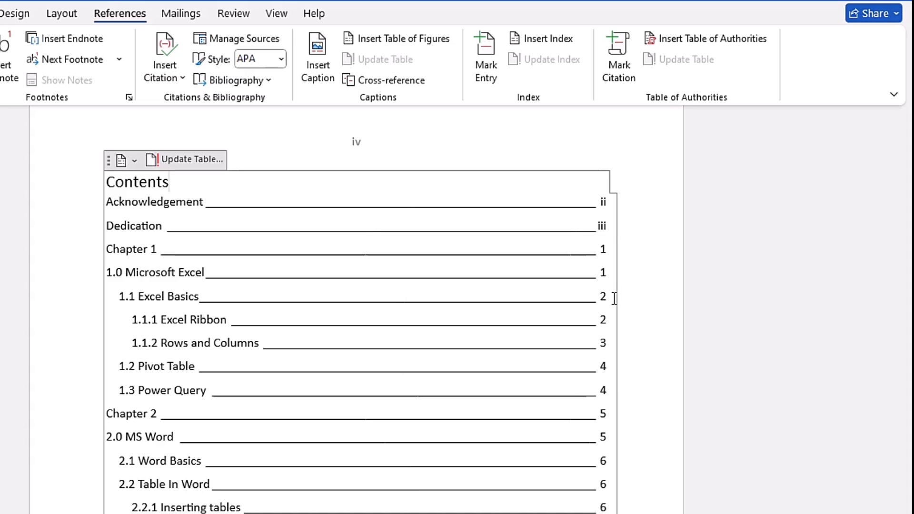
scroll(614, 298, "down", 3)
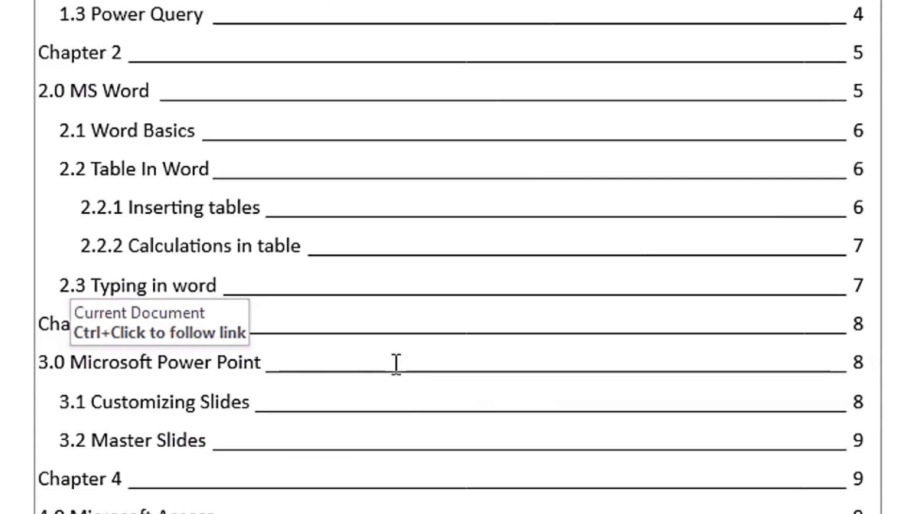
left_click(395, 366, "ctrl")
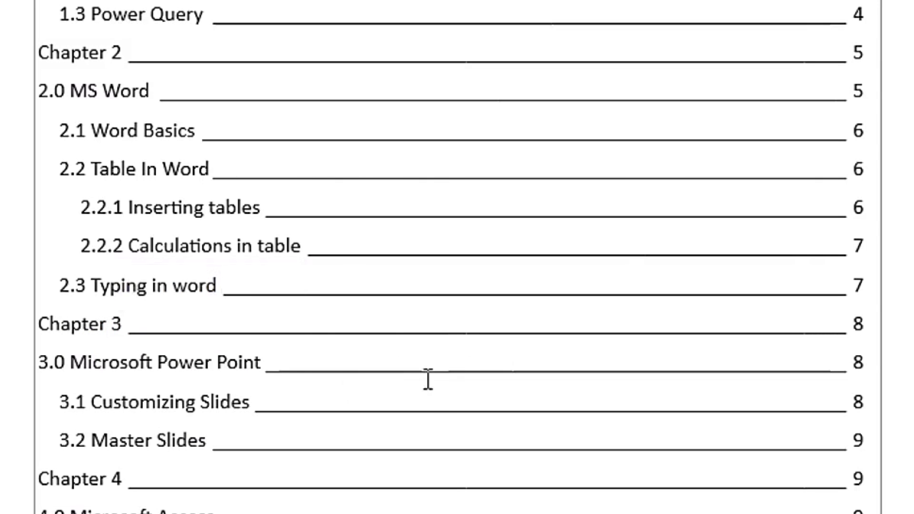
left_click(457, 379, "ctrl")
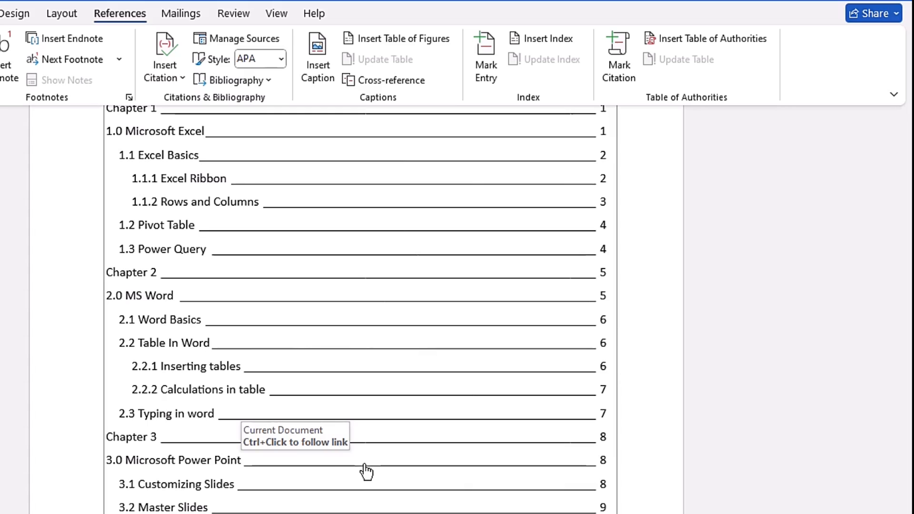
left_click(366, 468, "ctrl")
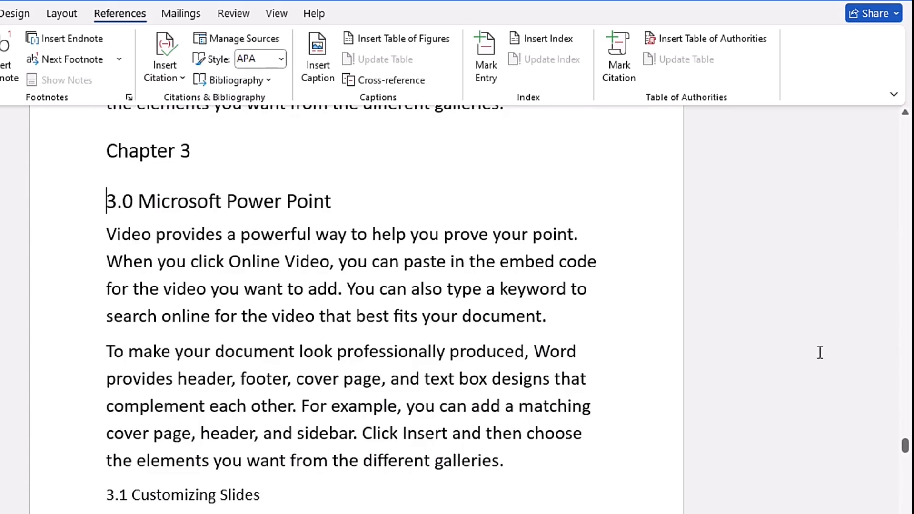
left_click_drag(907, 447, 906, 489)
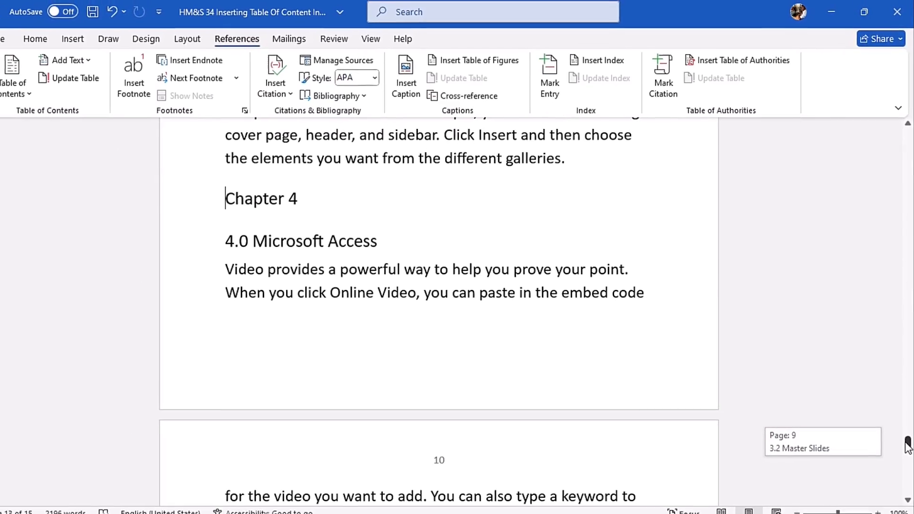
left_click_drag(907, 448, 908, 447)
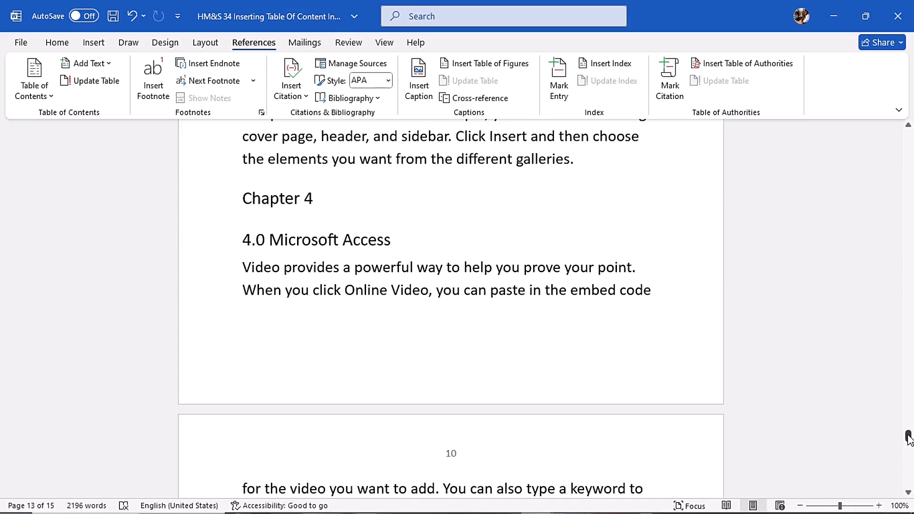